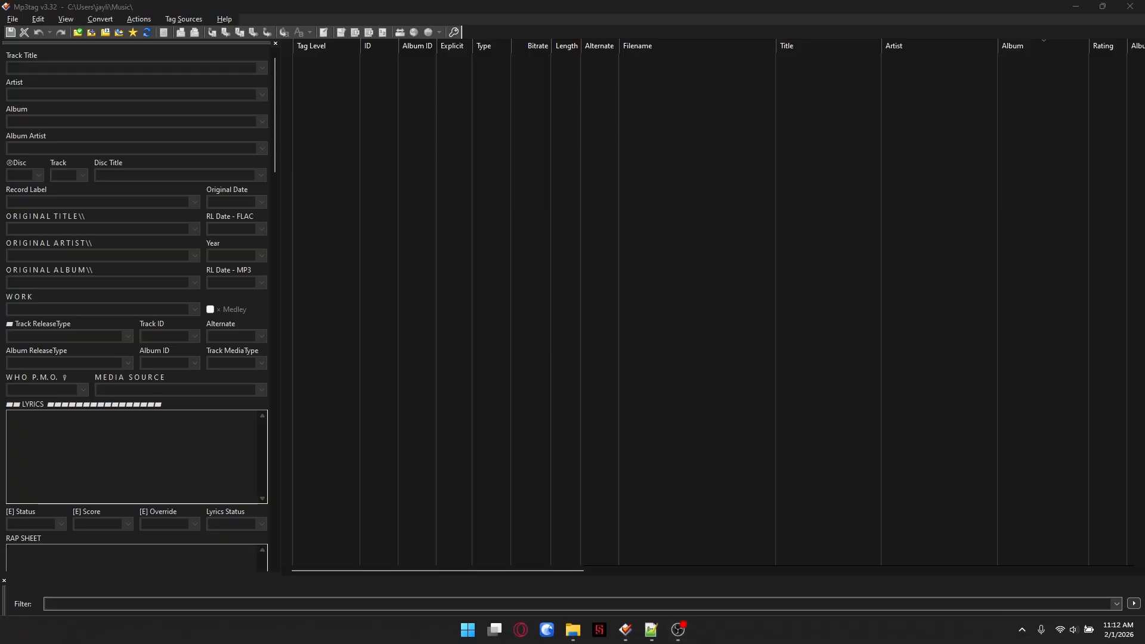
{"action": "left_click", "coordinate": [573, 629]}
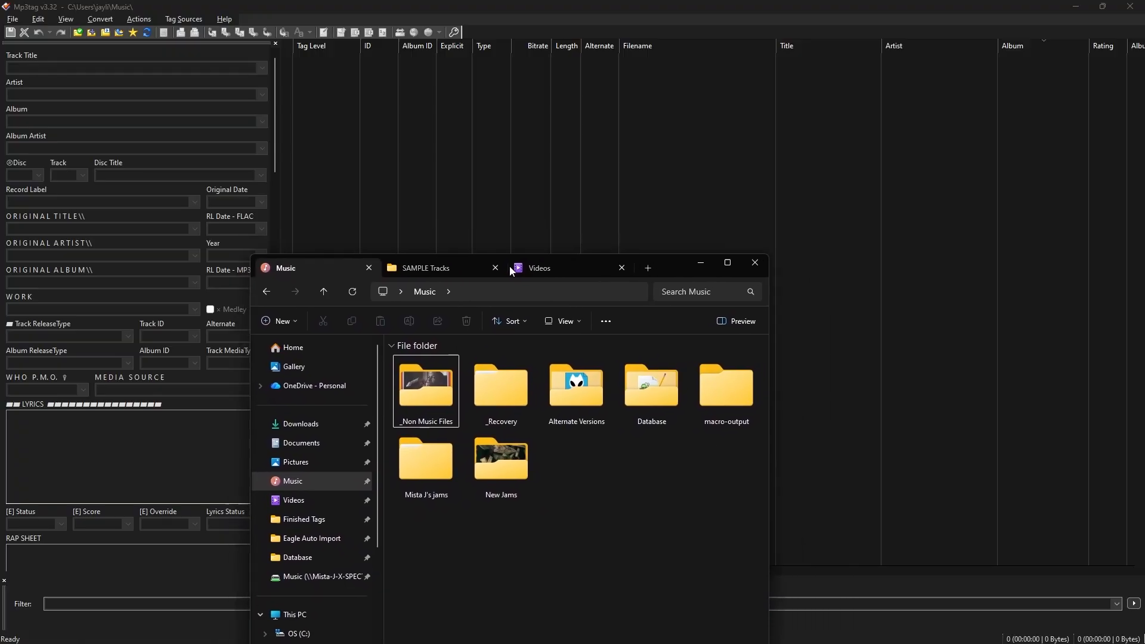
{"action": "left_click_drag", "start_coordinate": [510, 269], "coordinate": [528, 248]}
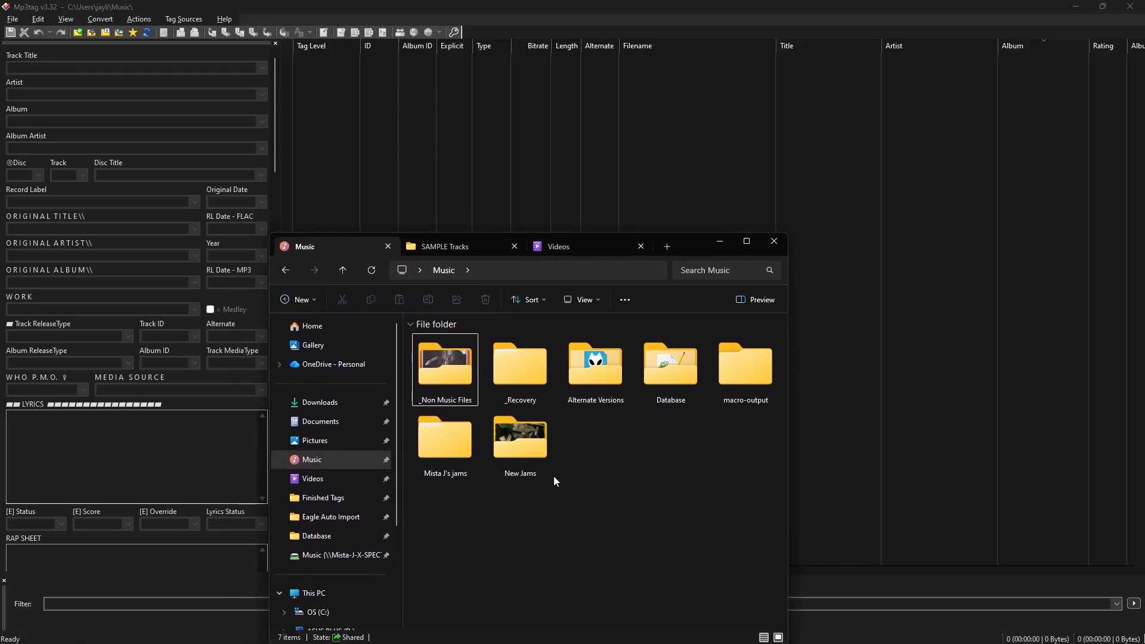
{"action": "left_click_drag", "start_coordinate": [686, 244], "coordinate": [639, 643]}
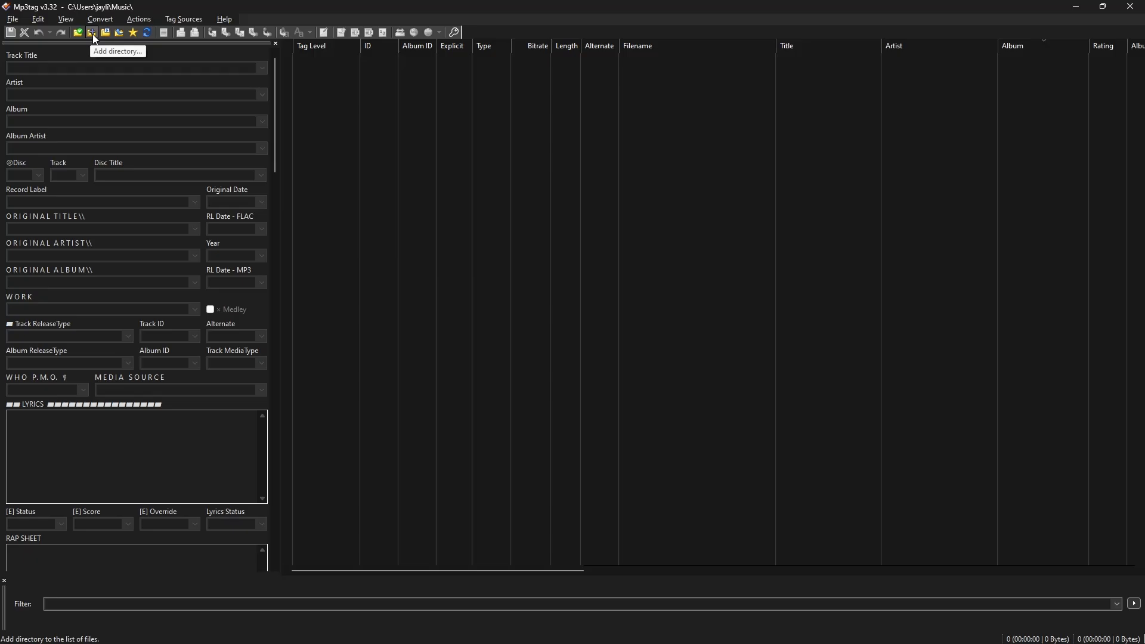
Step: Load the SAMPLE Tracks folder from Music > Alternate Versions > Testing Purposes into the file list
{"action": "left_click", "coordinate": [77, 34]}
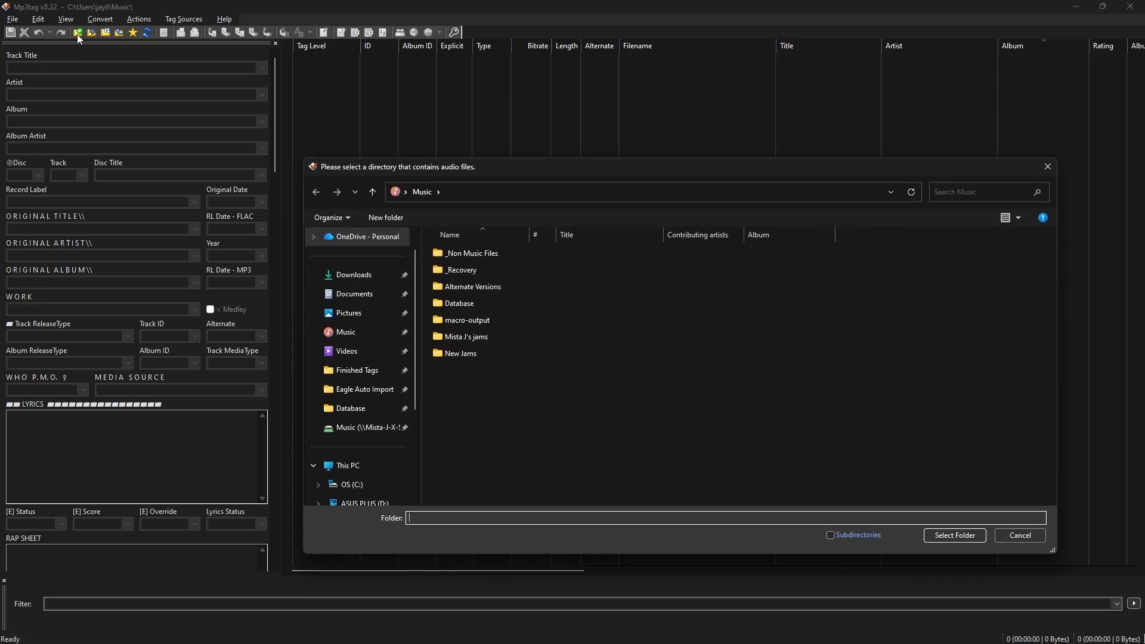
{"action": "left_click", "coordinate": [394, 331]}
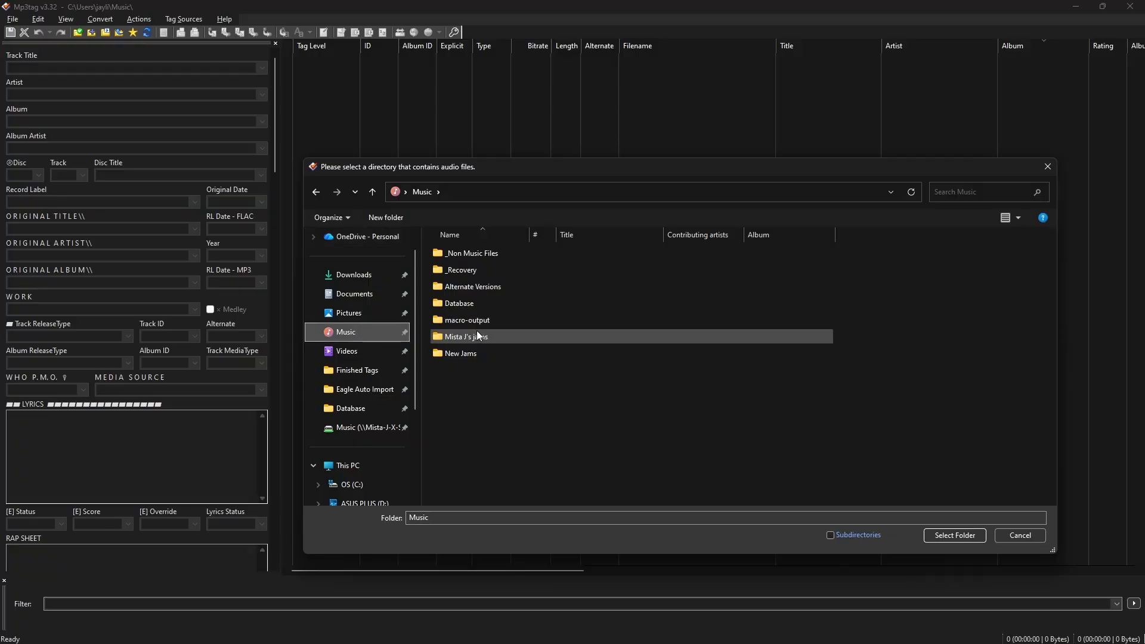
{"action": "double_click", "coordinate": [473, 286]}
{"action": "double_click", "coordinate": [875, 280]}
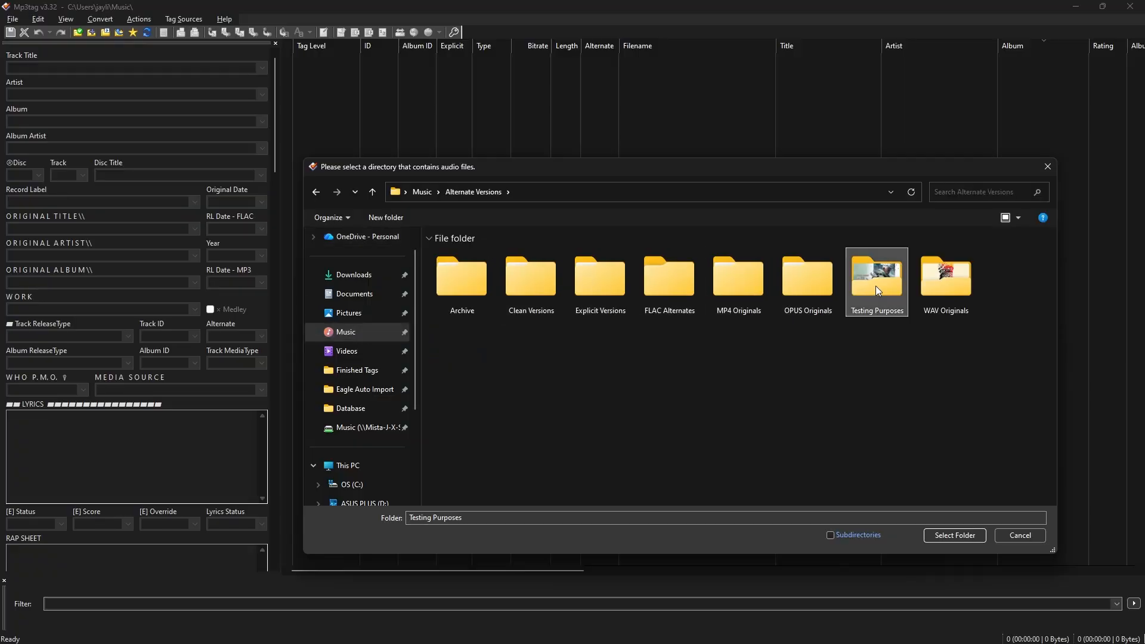
{"action": "left_click", "coordinate": [801, 280]}
{"action": "double_click", "coordinate": [801, 285]}
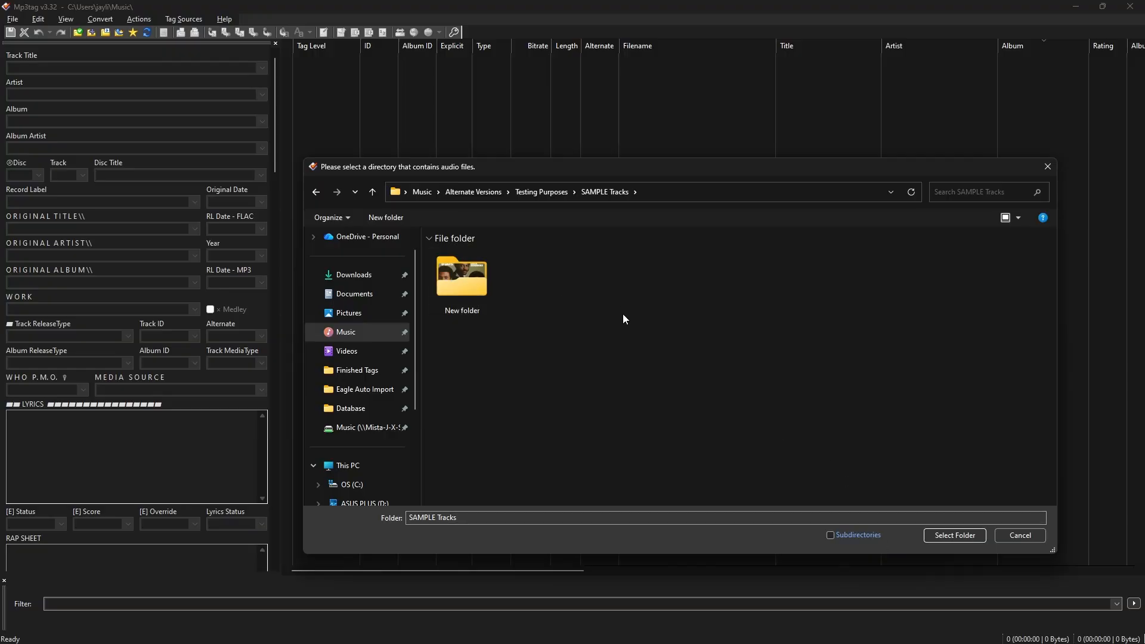
{"action": "left_click", "coordinate": [953, 535]}
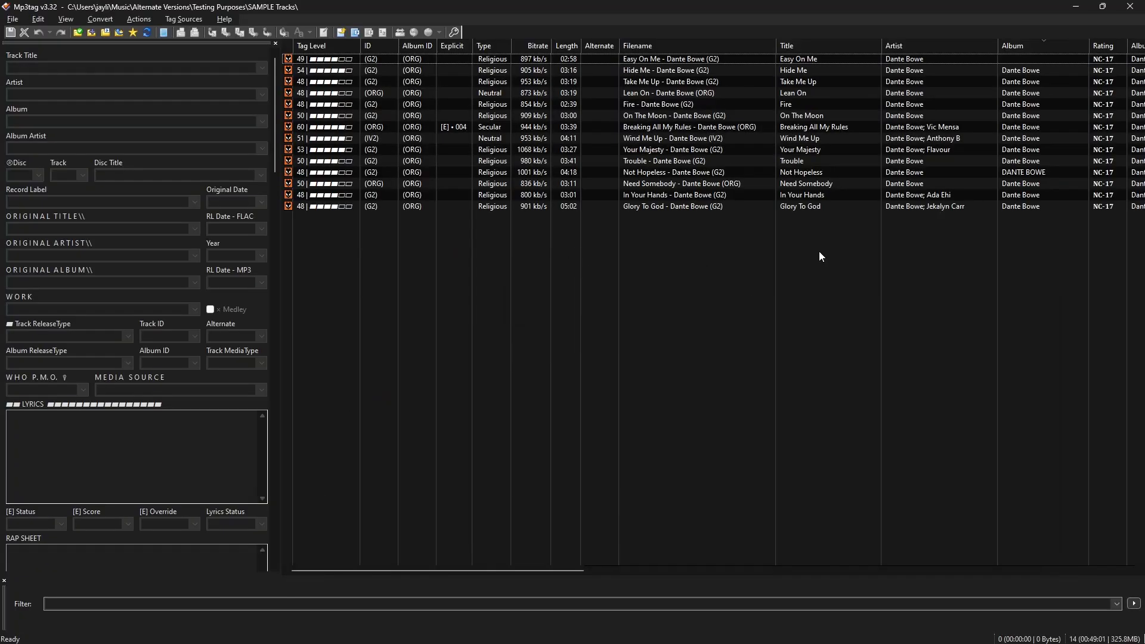
Step: Add the tracks from New folder inside SAMPLE Tracks to the file list while keeping the loaded tracks
{"action": "left_click", "coordinate": [75, 33]}
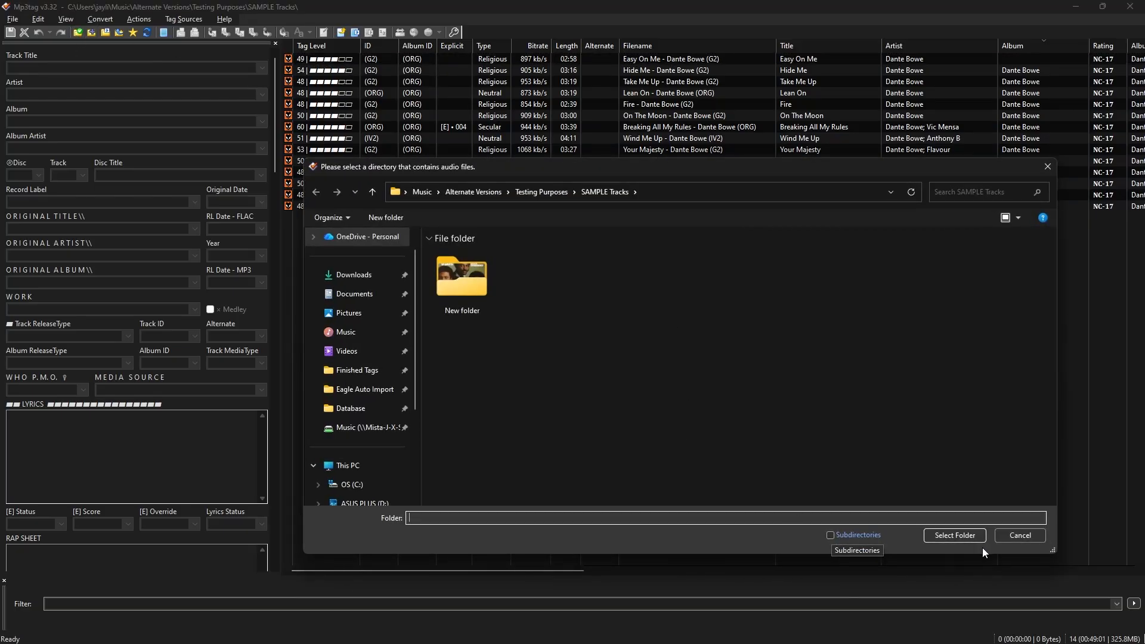
{"action": "left_click", "coordinate": [1025, 536]}
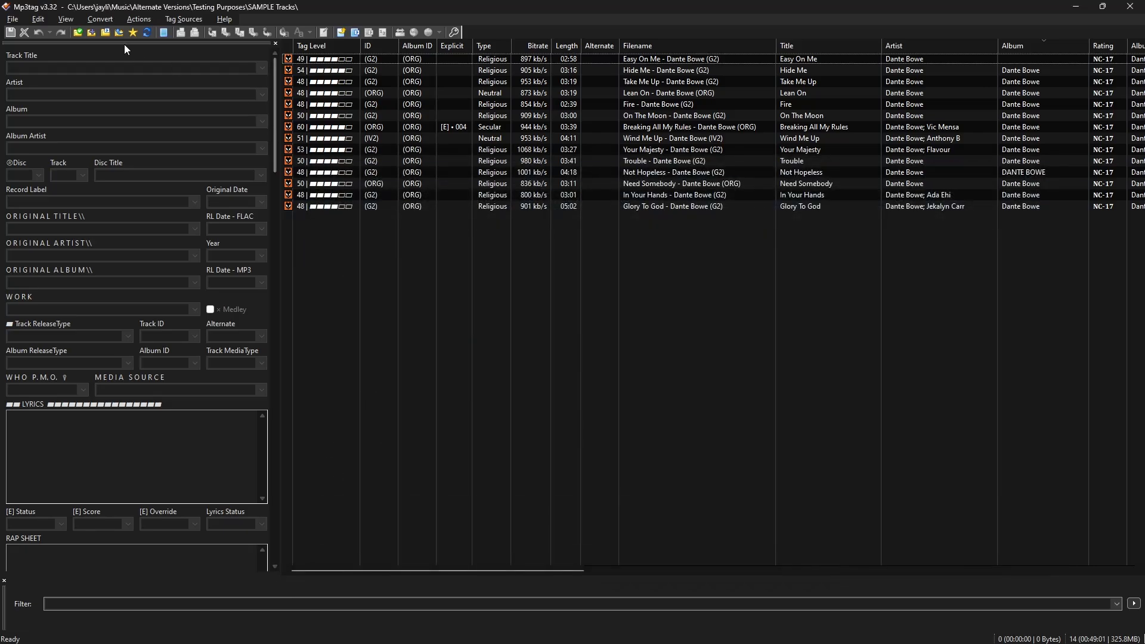
{"action": "left_click", "coordinate": [91, 34]}
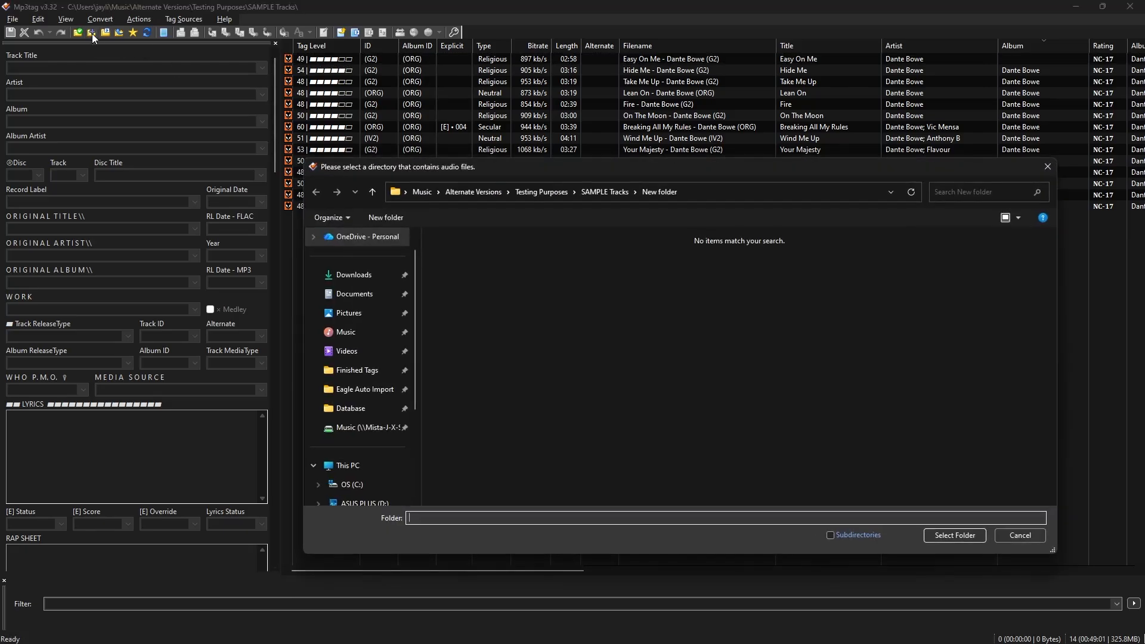
{"action": "left_click", "coordinate": [596, 190]}
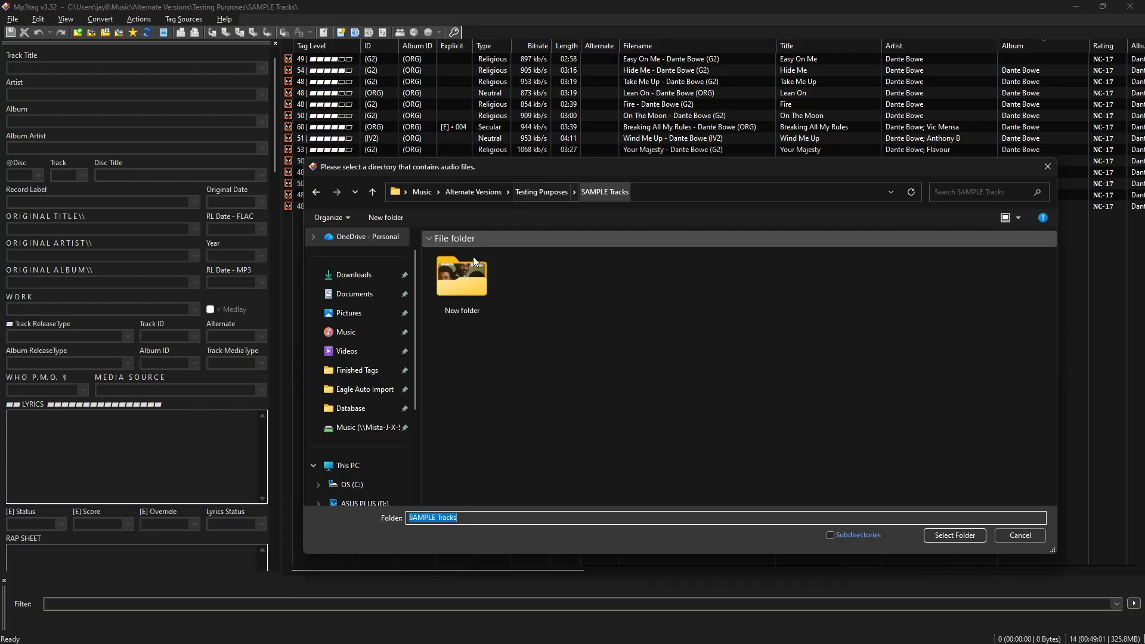
{"action": "double_click", "coordinate": [464, 277]}
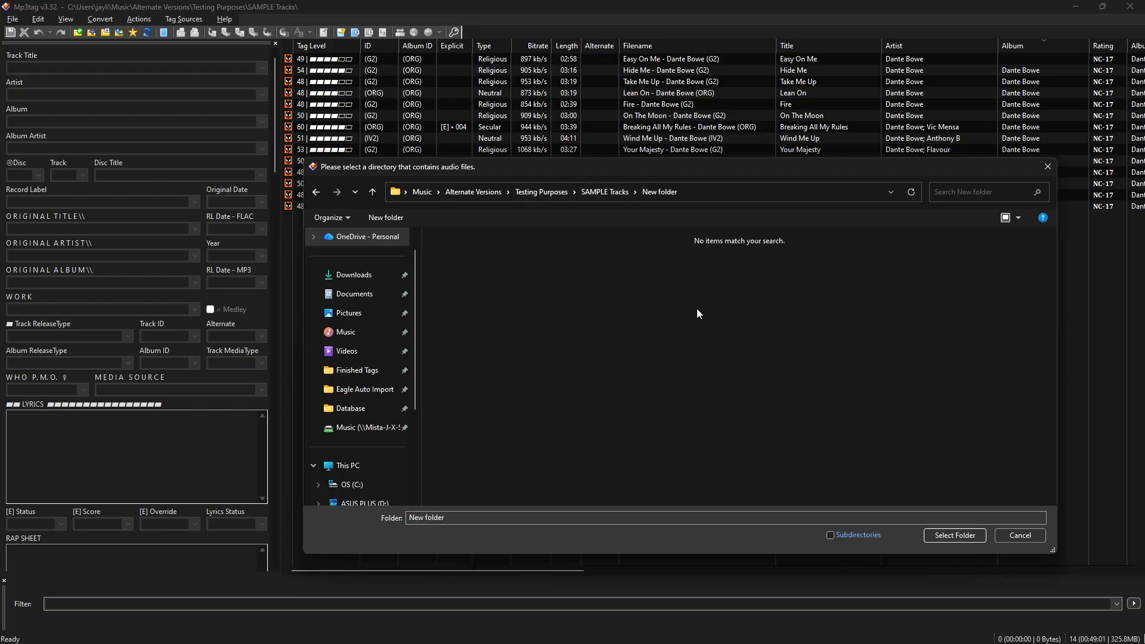
{"action": "left_click", "coordinate": [954, 536]}
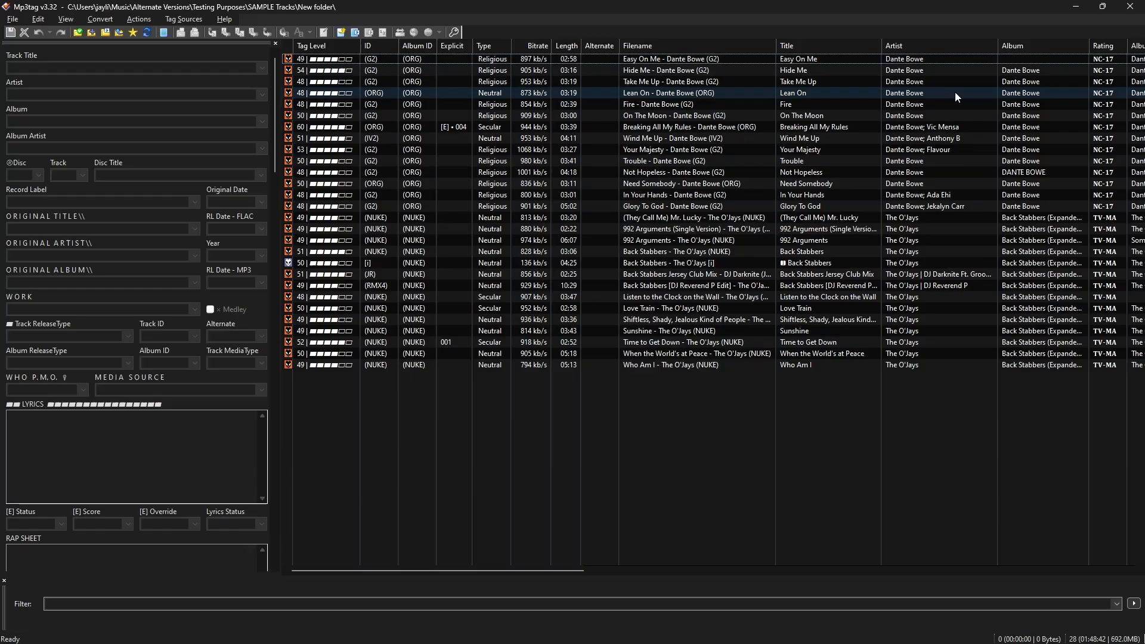
Step: Set the album to Dante Bowe for all tracks from Easy On Me through Glory To God and save the tags
{"action": "left_click_drag", "start_coordinate": [540, 570], "coordinate": [512, 567]}
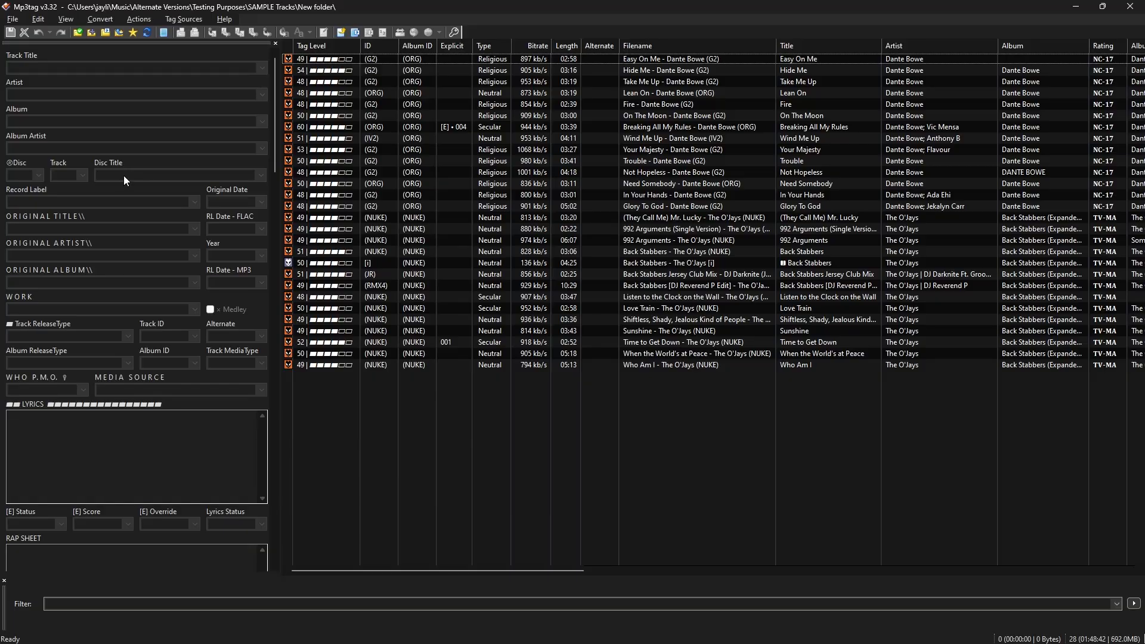
{"action": "left_click", "coordinate": [765, 59]}
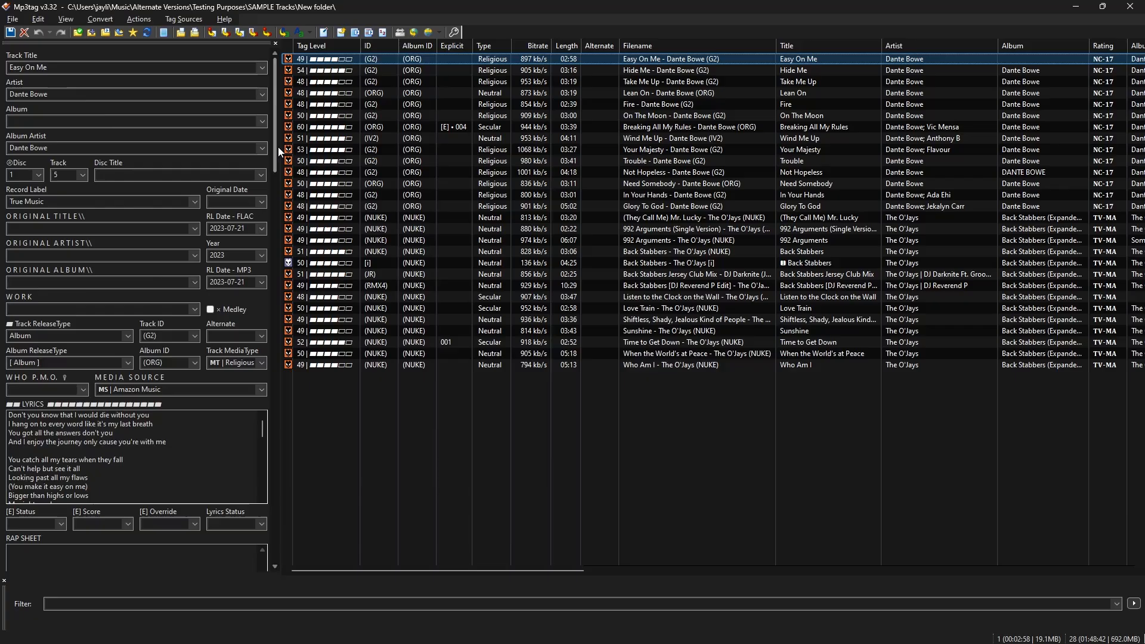
{"action": "left_click_drag", "start_coordinate": [278, 147], "coordinate": [261, 129]}
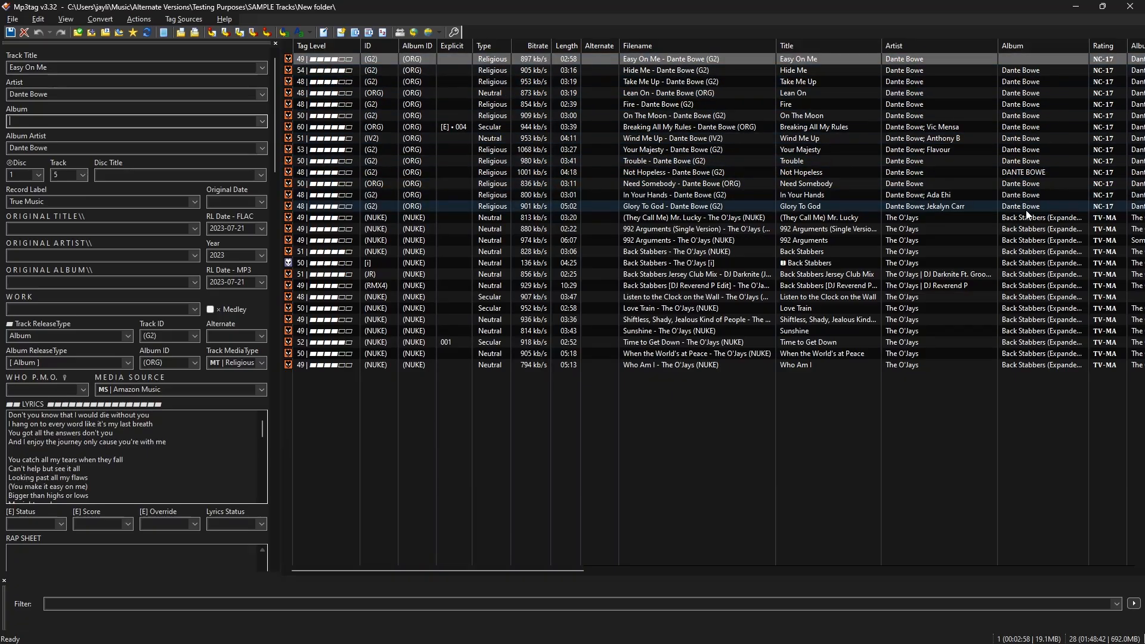
{"action": "left_click", "coordinate": [915, 71]}
{"action": "left_click", "coordinate": [915, 59]}
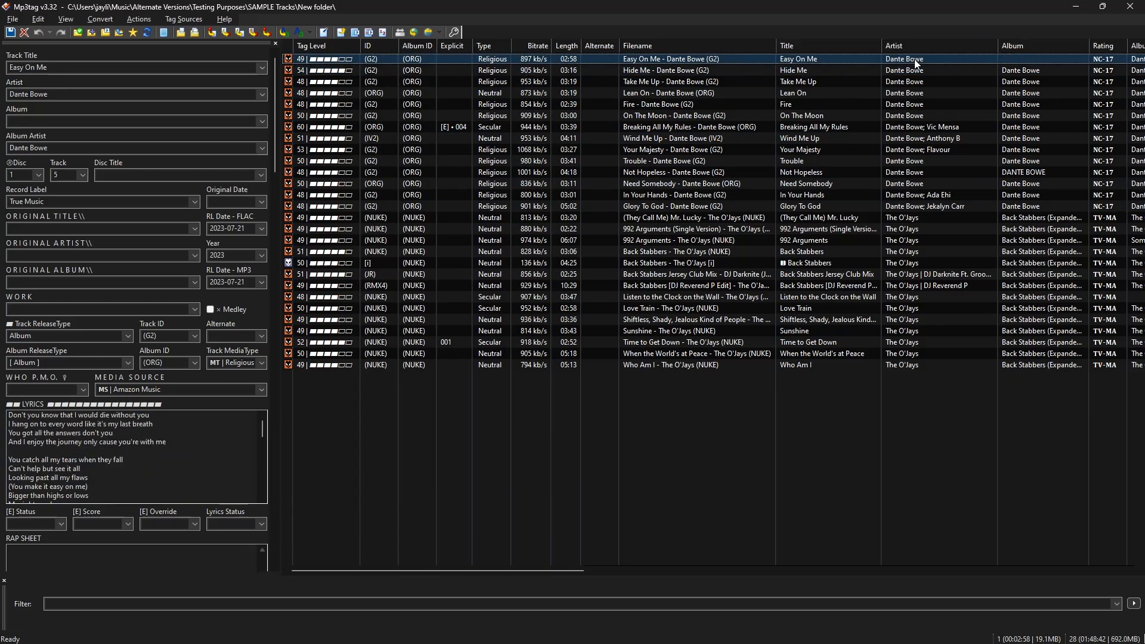
{"action": "left_click", "coordinate": [1039, 206], "text": "shift"}
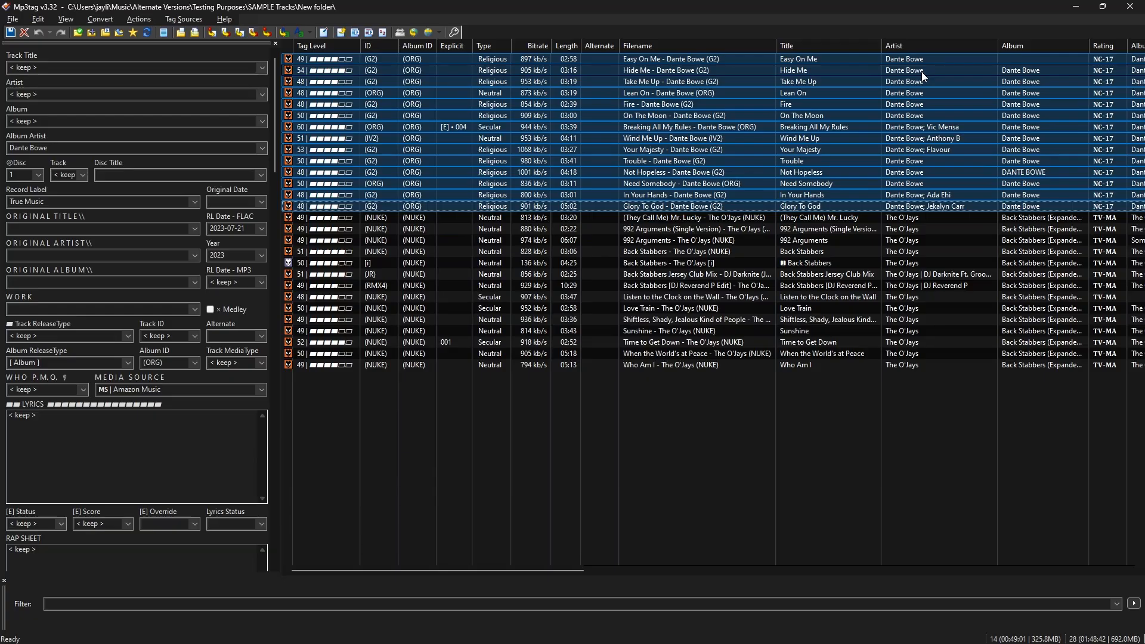
{"action": "left_click", "coordinate": [76, 153]}
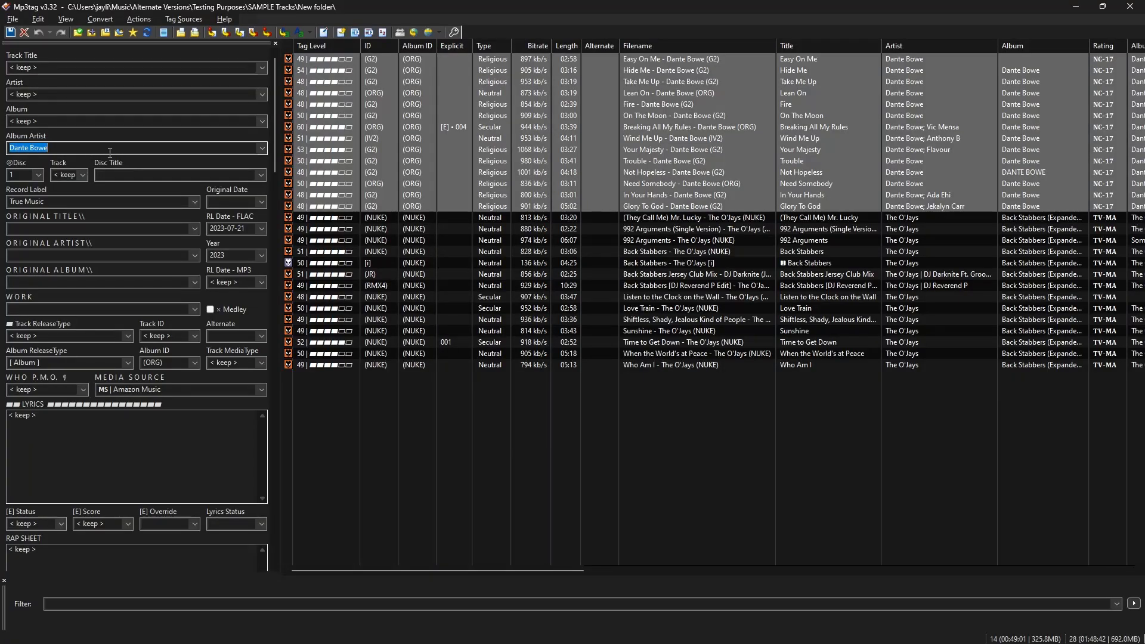
{"action": "left_click", "coordinate": [35, 121]}
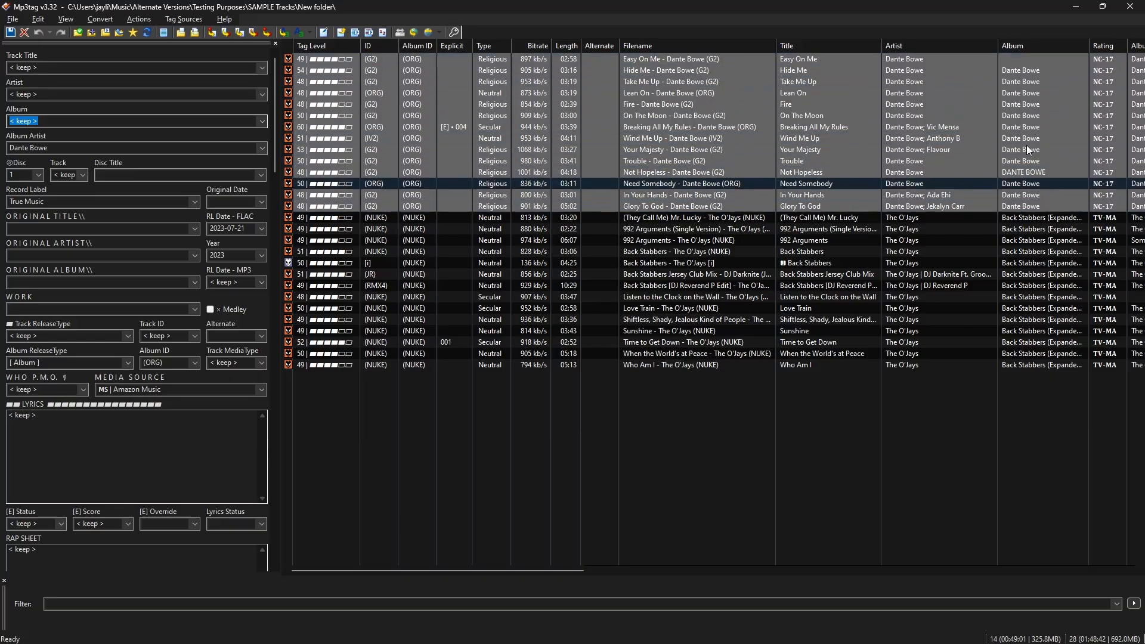
{"action": "left_click", "coordinate": [262, 121]}
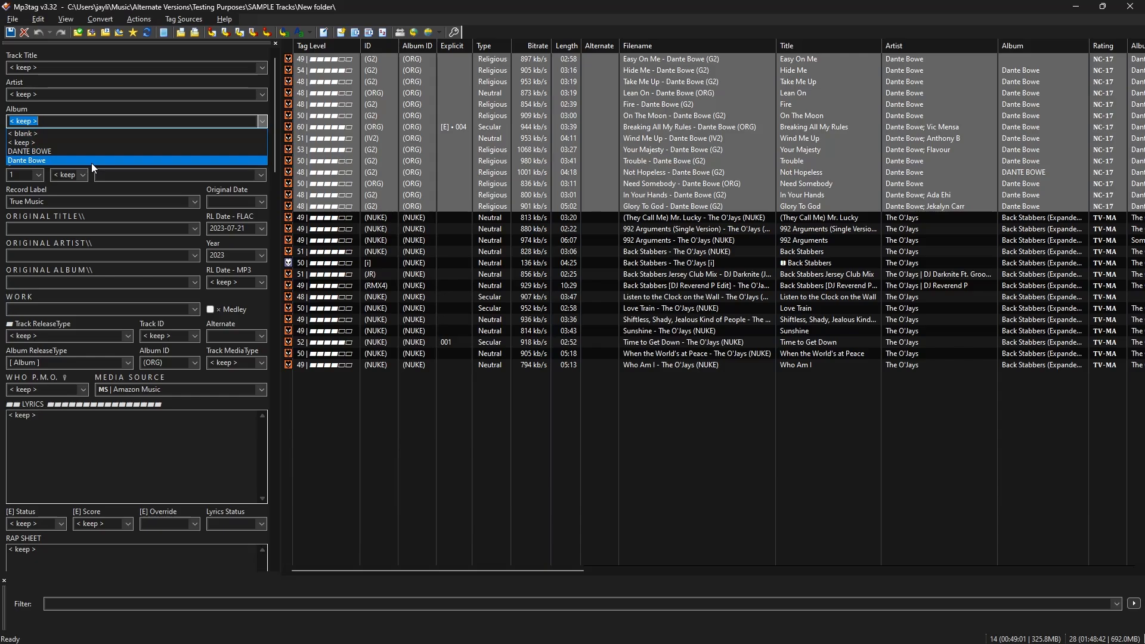
{"action": "left_click", "coordinate": [57, 161]}
{"action": "left_click", "coordinate": [72, 121]}
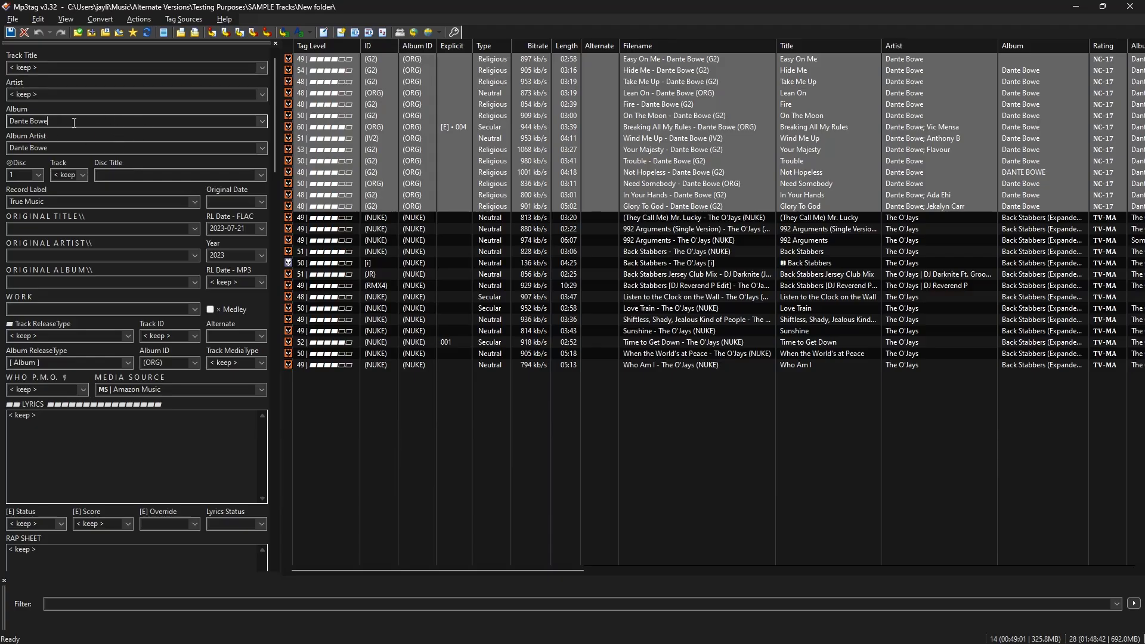
{"action": "left_click", "coordinate": [9, 33]}
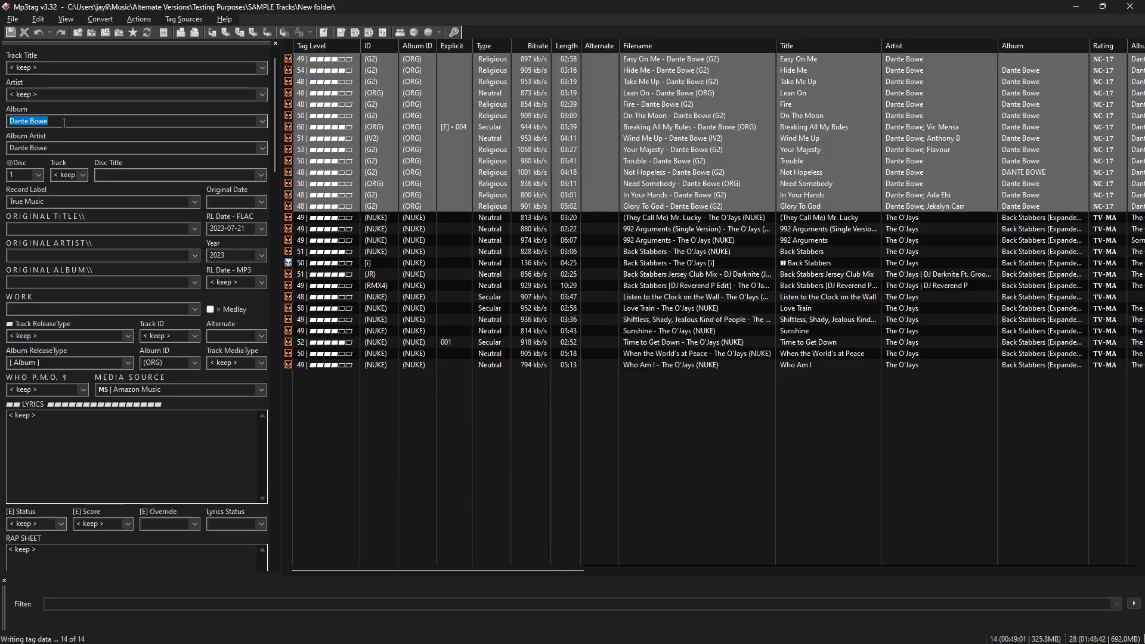
{"action": "left_click_drag", "start_coordinate": [64, 122], "coordinate": [1, 115]}
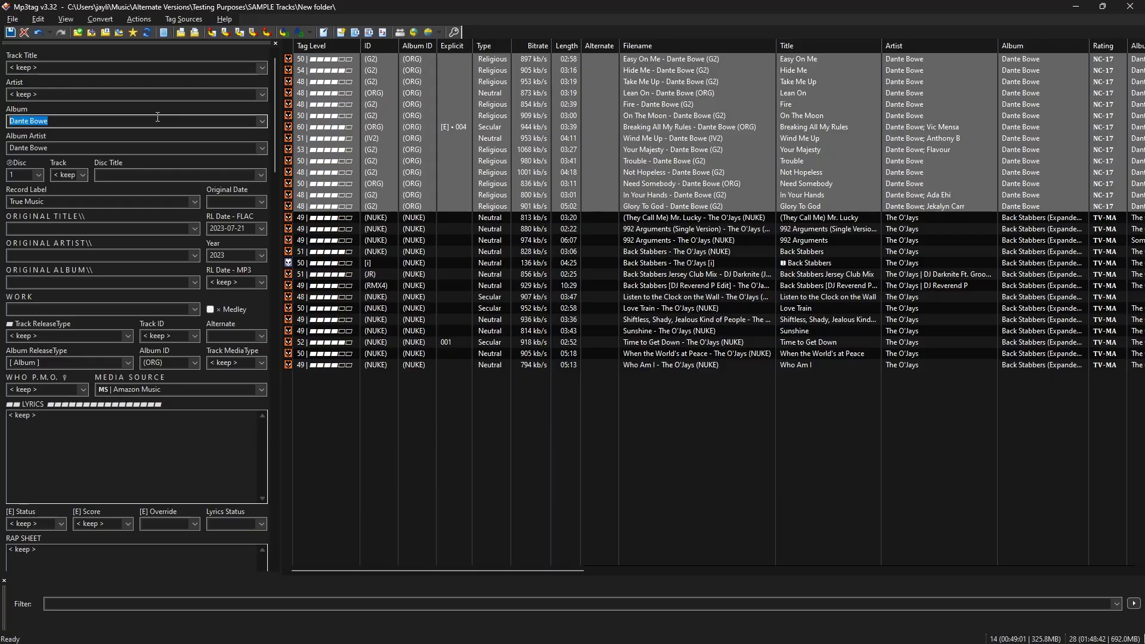
Step: Copy the front cover image embedded in the track Easy On Me
{"action": "left_click", "coordinate": [513, 81]}
{"action": "left_click", "coordinate": [498, 58]}
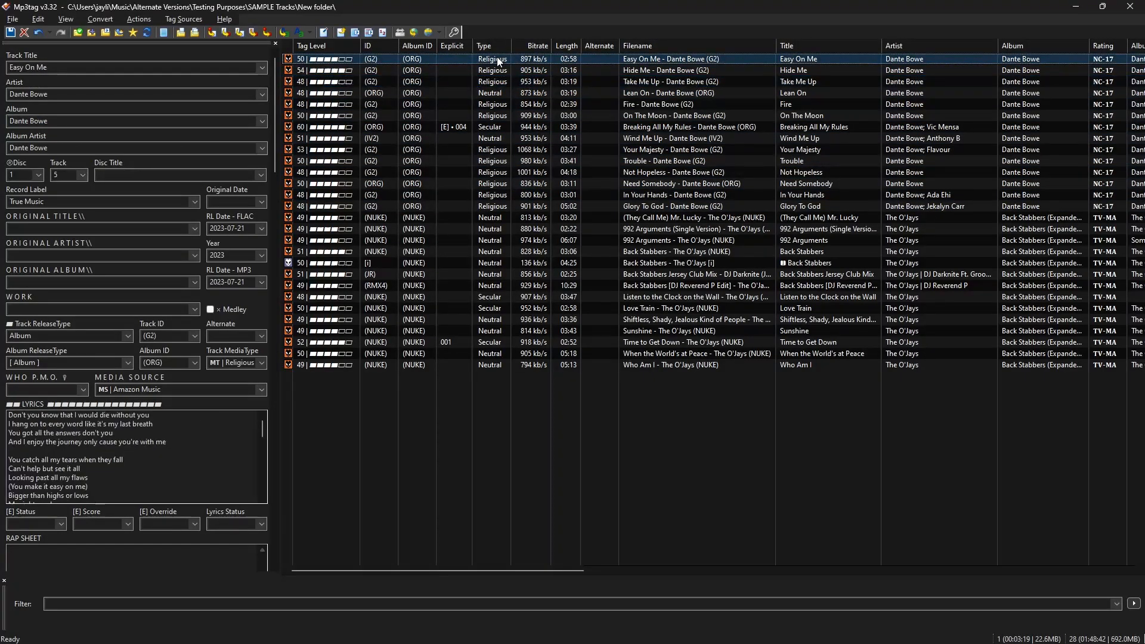
{"action": "left_click_drag", "start_coordinate": [275, 107], "coordinate": [256, 500]}
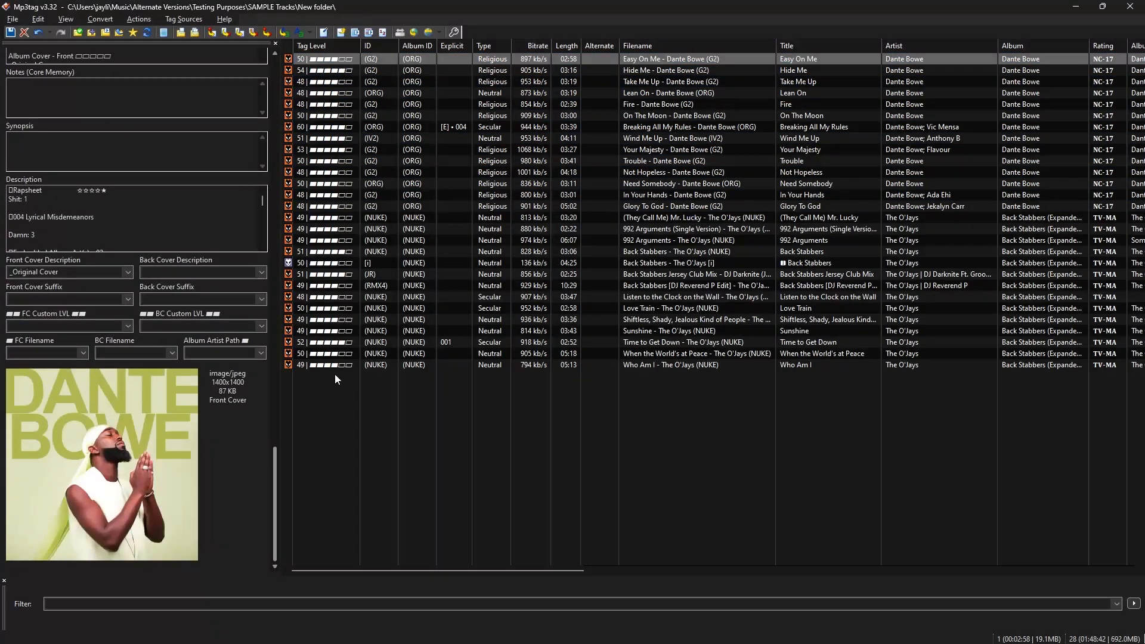
{"action": "left_click", "coordinate": [492, 70]}
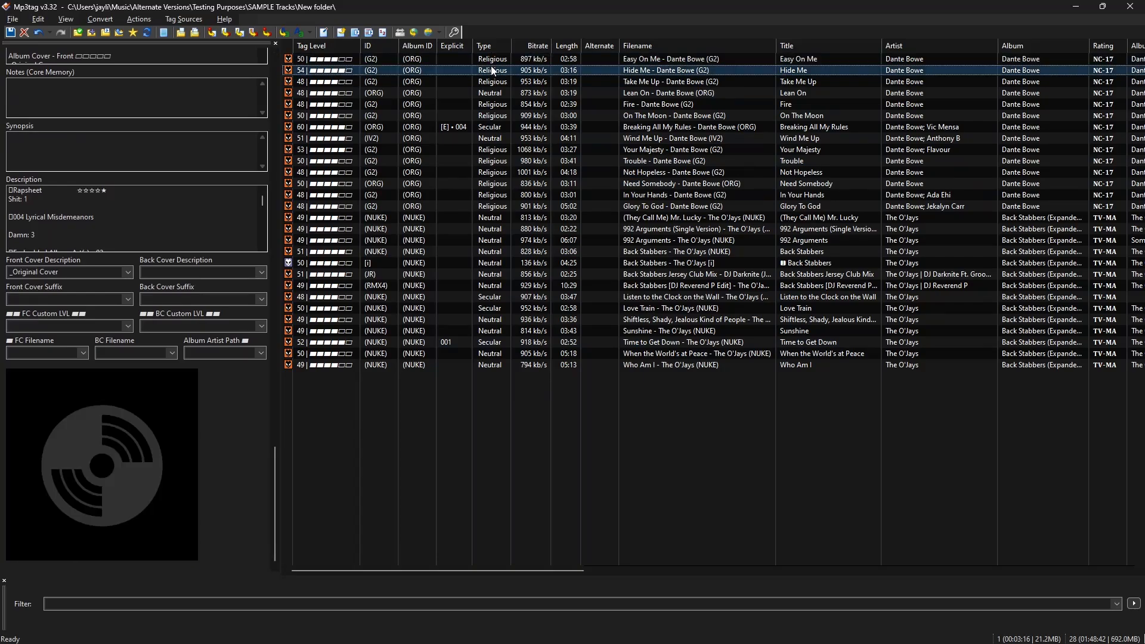
{"action": "left_click", "coordinate": [408, 59]}
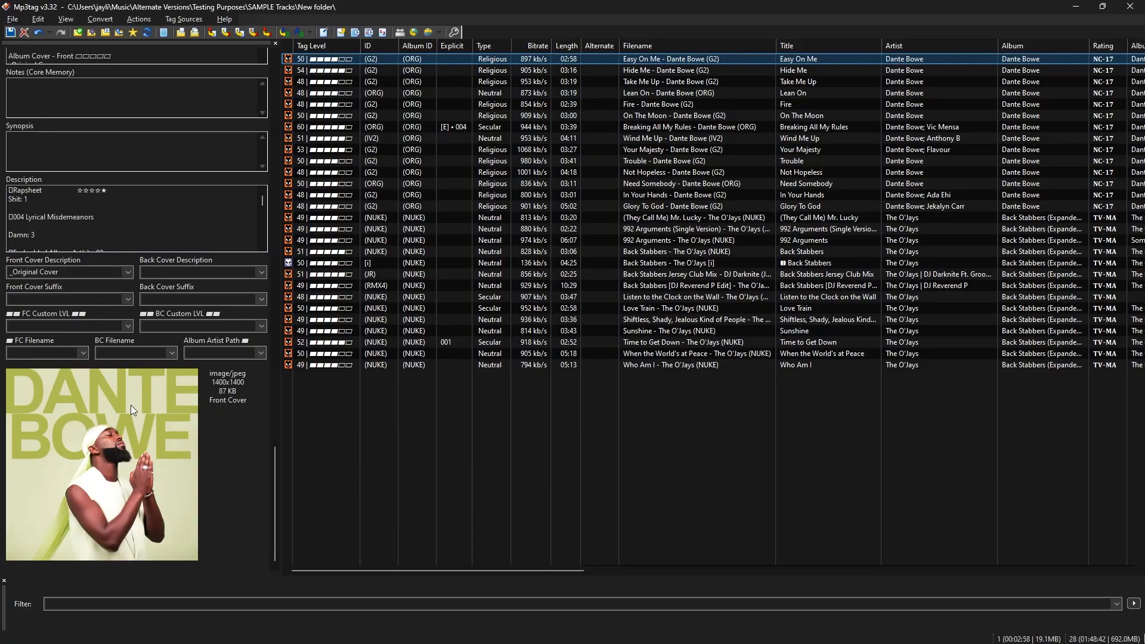
{"action": "right_click", "coordinate": [133, 379]}
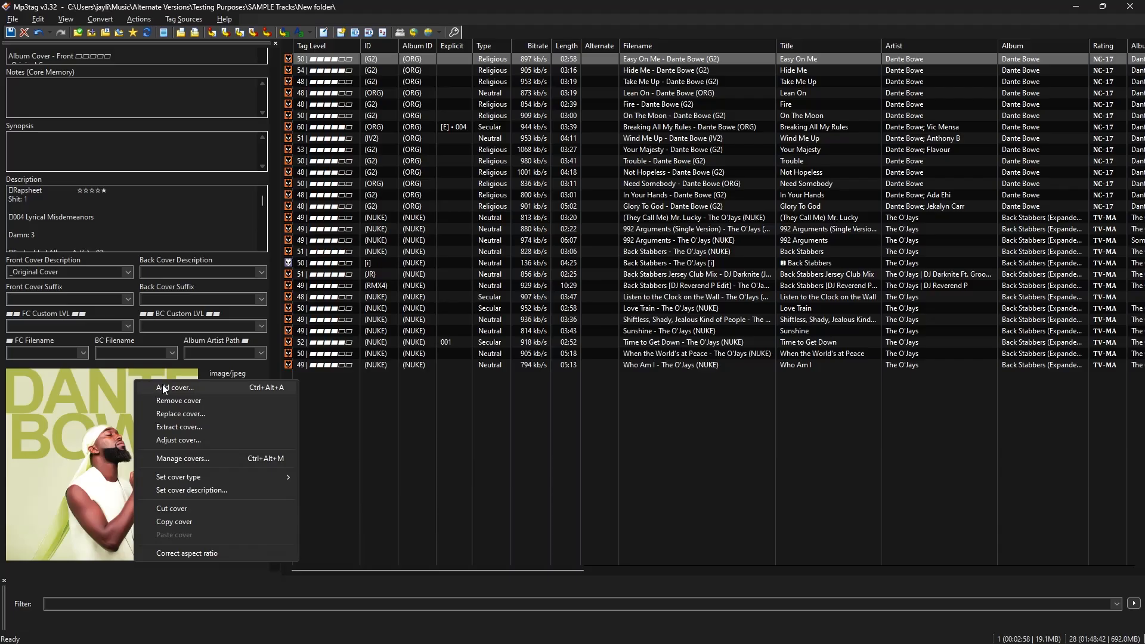
{"action": "left_click", "coordinate": [198, 523]}
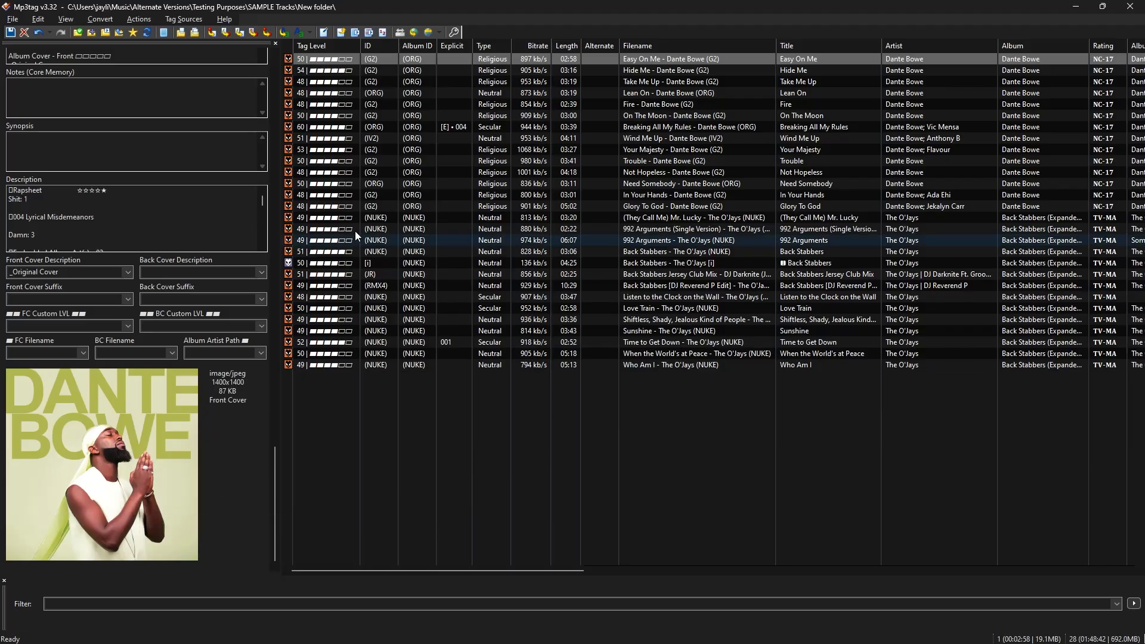
Step: Paste the copied cover onto the track Hide Me and save its tag
{"action": "left_click", "coordinate": [430, 69]}
{"action": "right_click", "coordinate": [85, 421]}
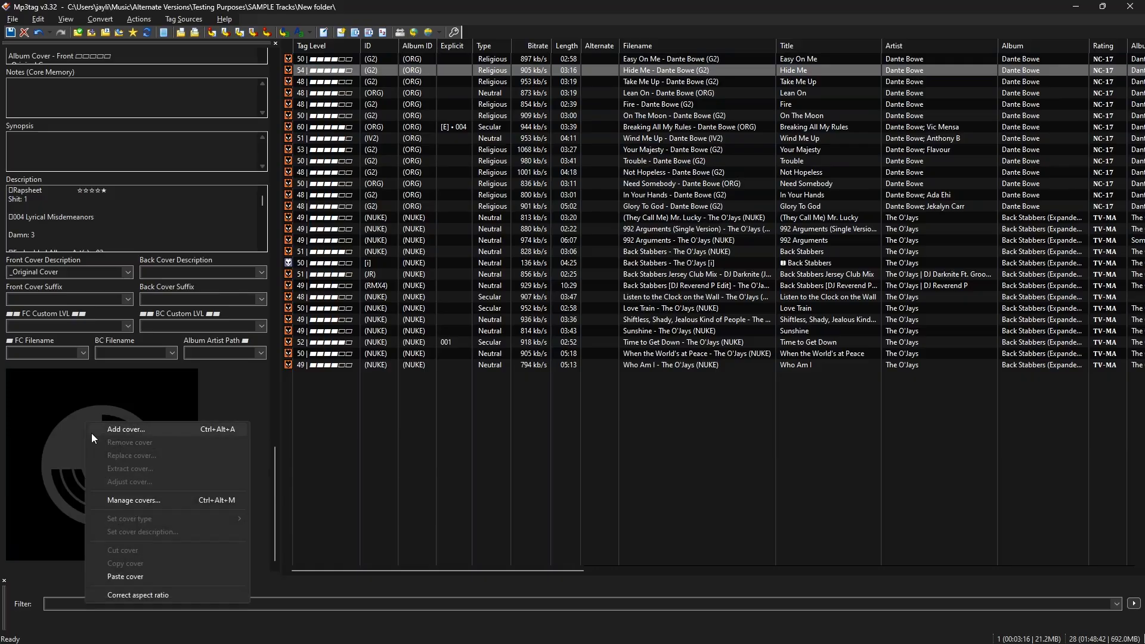
{"action": "left_click", "coordinate": [131, 576]}
{"action": "key", "text": "ctrl+s"}
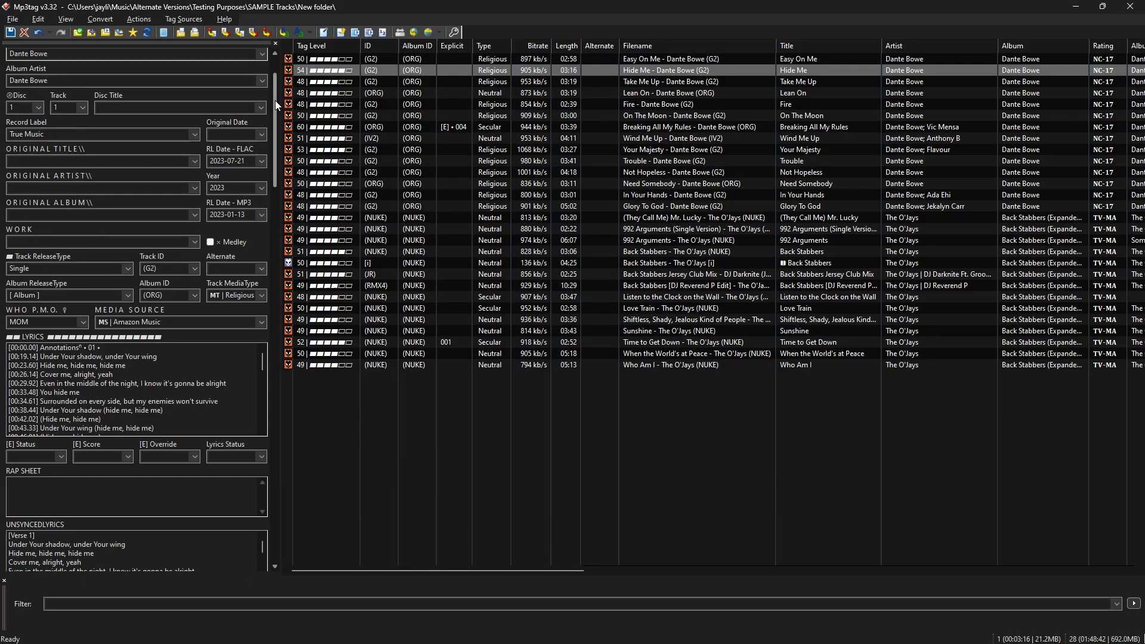
{"action": "left_click_drag", "start_coordinate": [274, 100], "coordinate": [284, 481]}
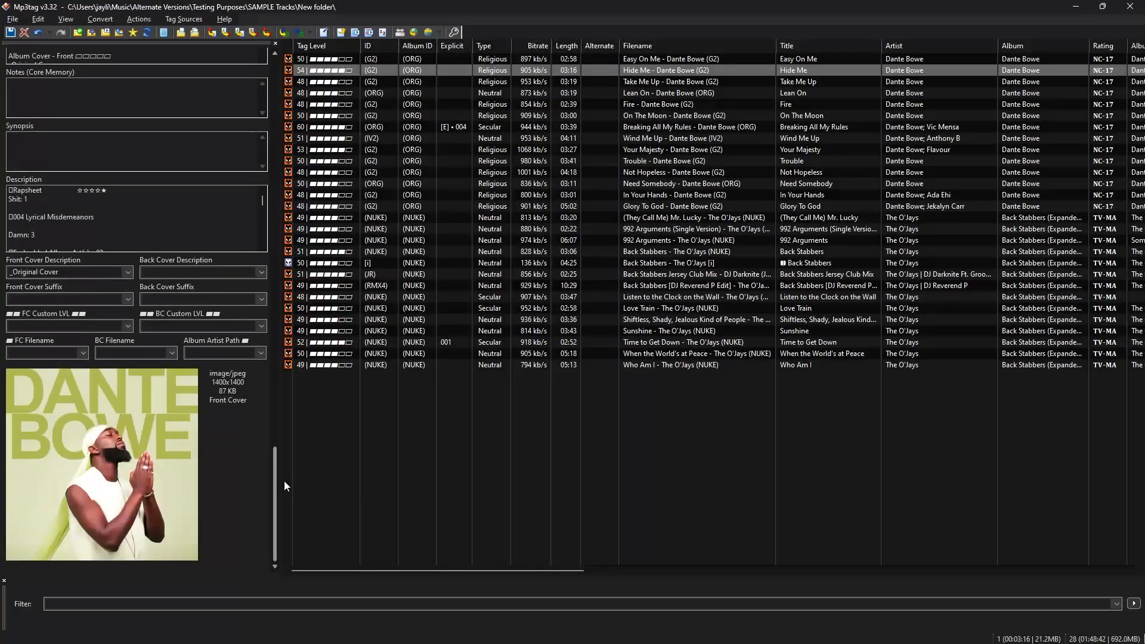
{"action": "right_click", "coordinate": [106, 396]}
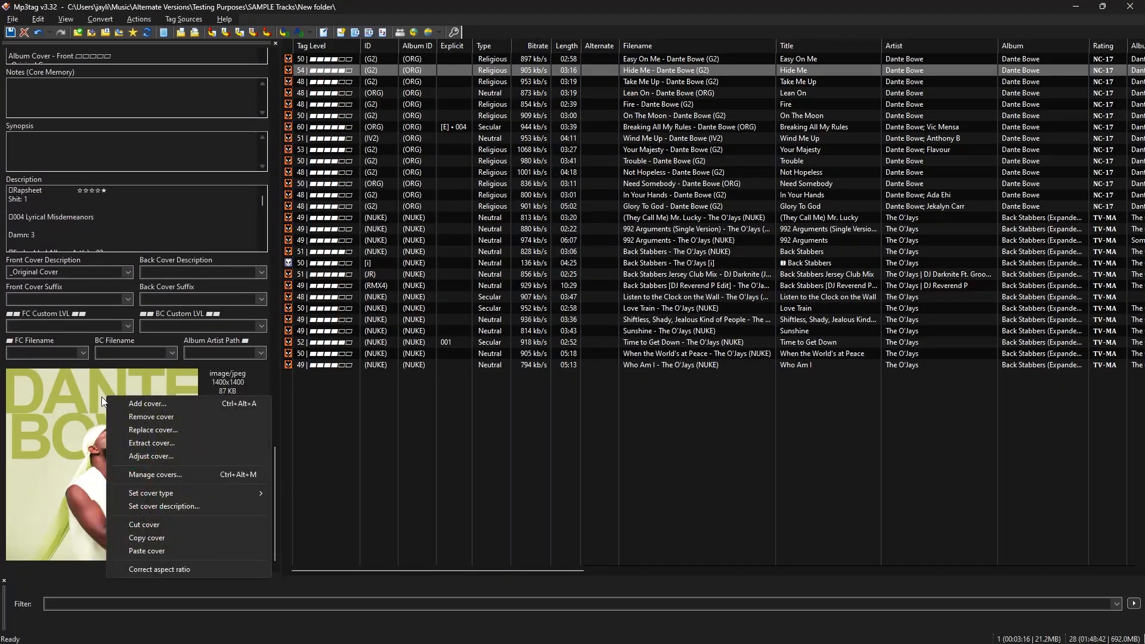
{"action": "left_click", "coordinate": [147, 405]}
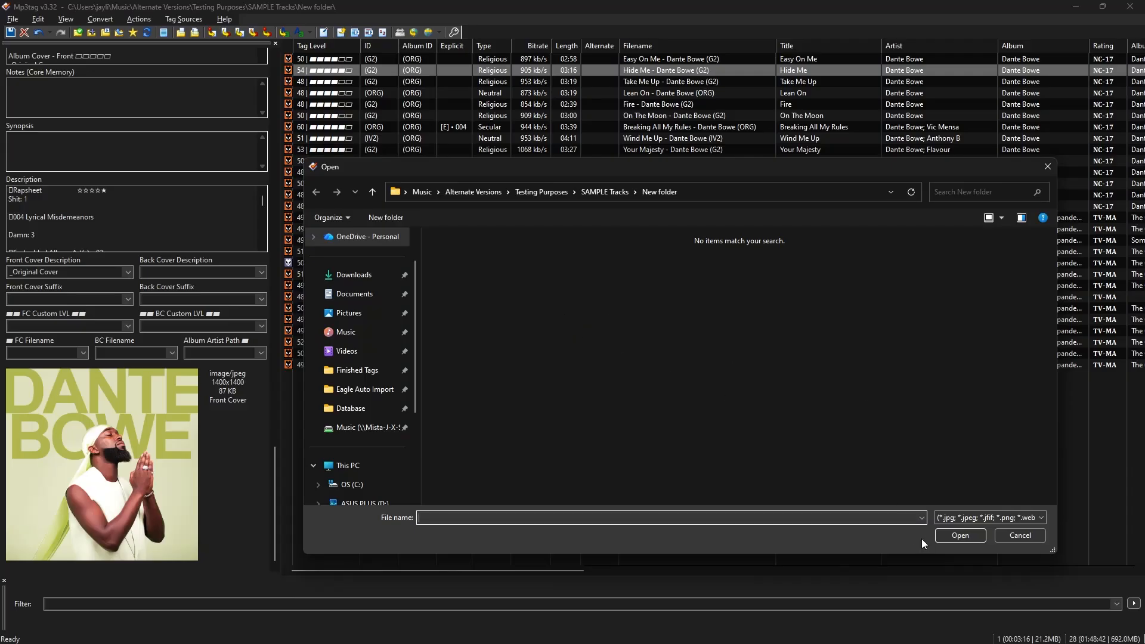
{"action": "left_click", "coordinate": [1047, 166]}
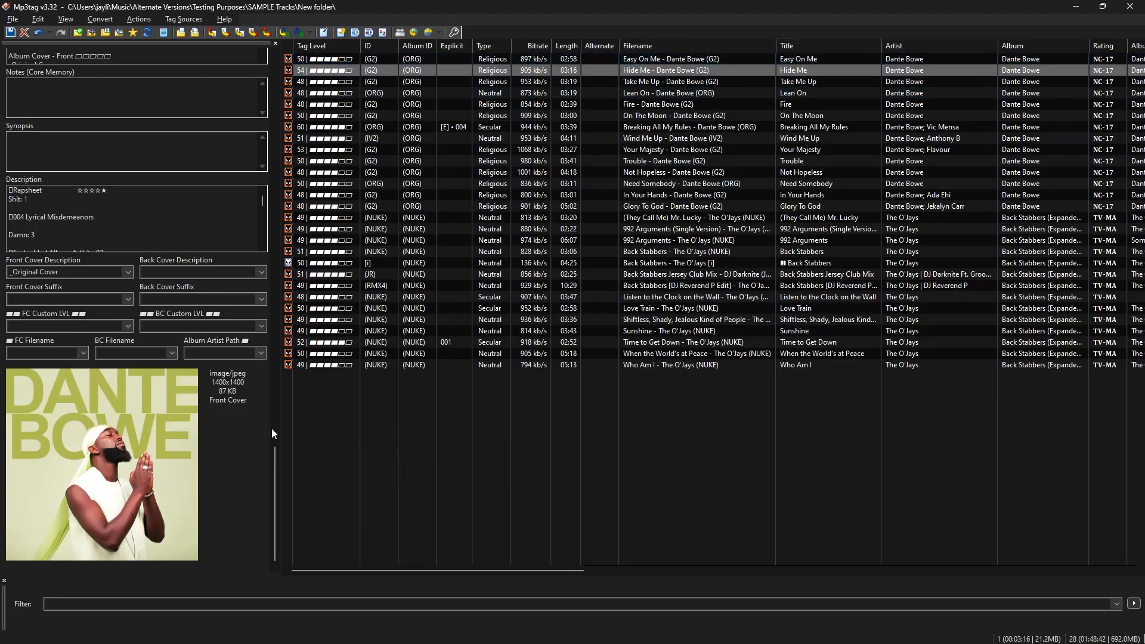
{"action": "left_click_drag", "start_coordinate": [277, 460], "coordinate": [278, 71]}
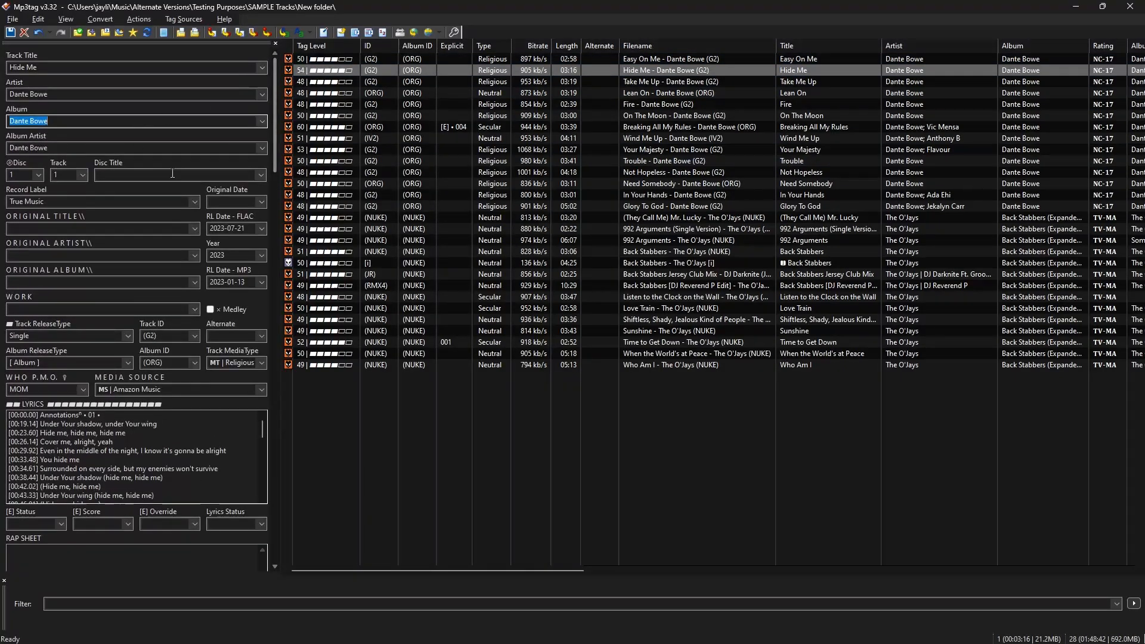
Step: Play the track Easy On Me and open its title for editing directly in the file list
{"action": "double_click", "coordinate": [907, 57]}
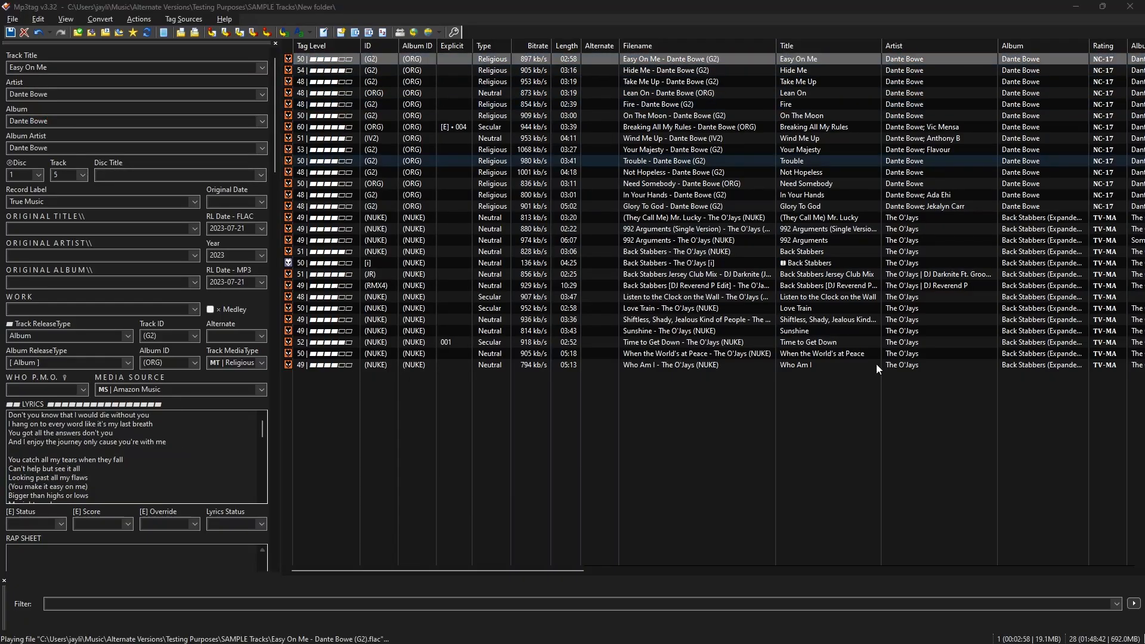
{"action": "left_click", "coordinate": [800, 59]}
{"action": "left_click", "coordinate": [799, 58]}
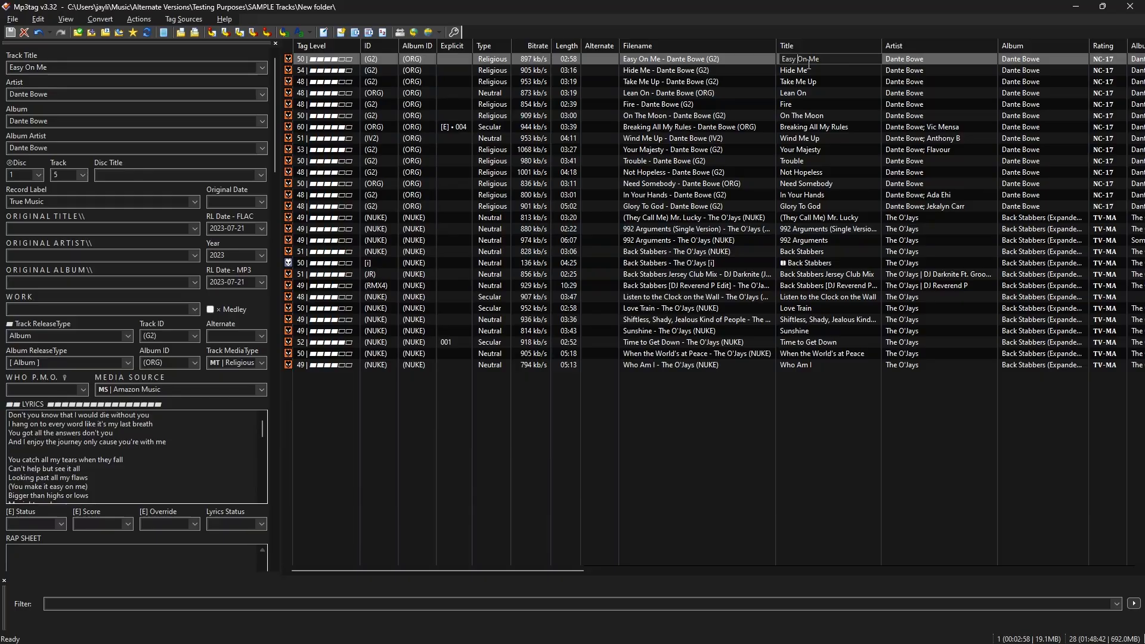
{"action": "left_click", "coordinate": [750, 93]}
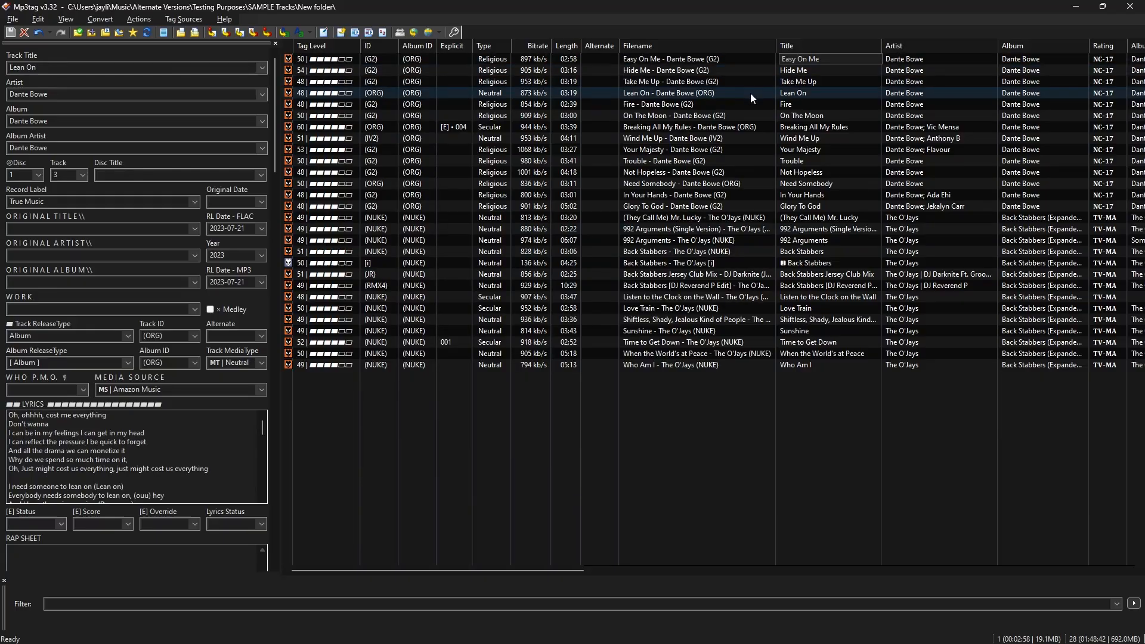
{"action": "left_click", "coordinate": [764, 59]}
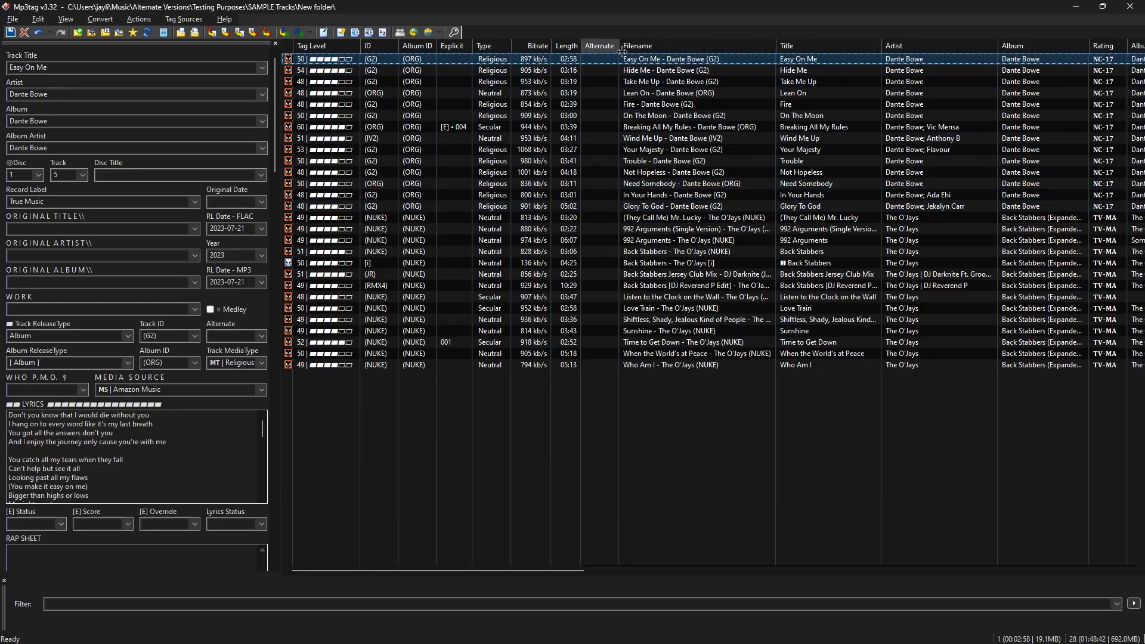
Step: Start a Tag - Filename conversion for all tracks from Easy On Me through Glory To God, with %Title% as the format string
{"action": "left_click", "coordinate": [1038, 207]}
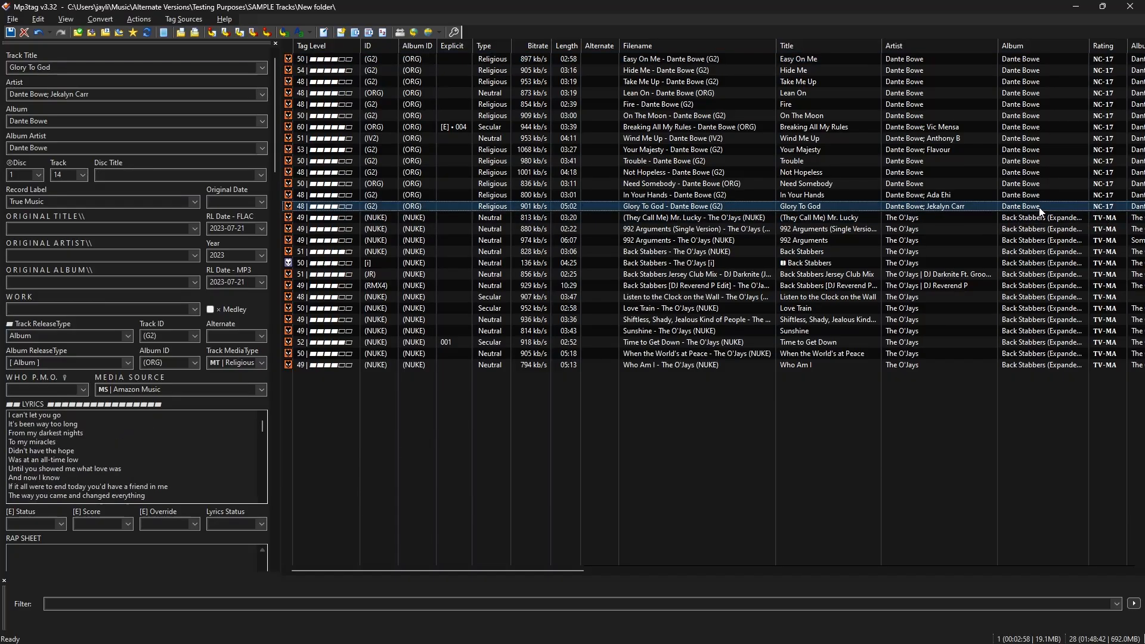
{"action": "left_click", "coordinate": [1017, 63], "text": "shift"}
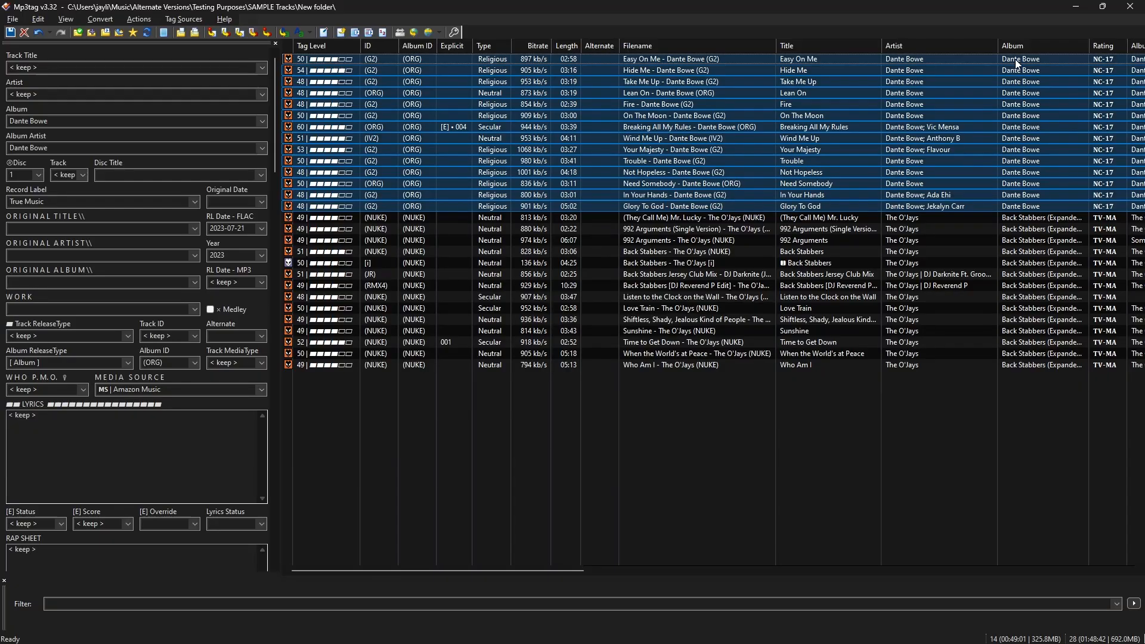
{"action": "left_click", "coordinate": [102, 19]}
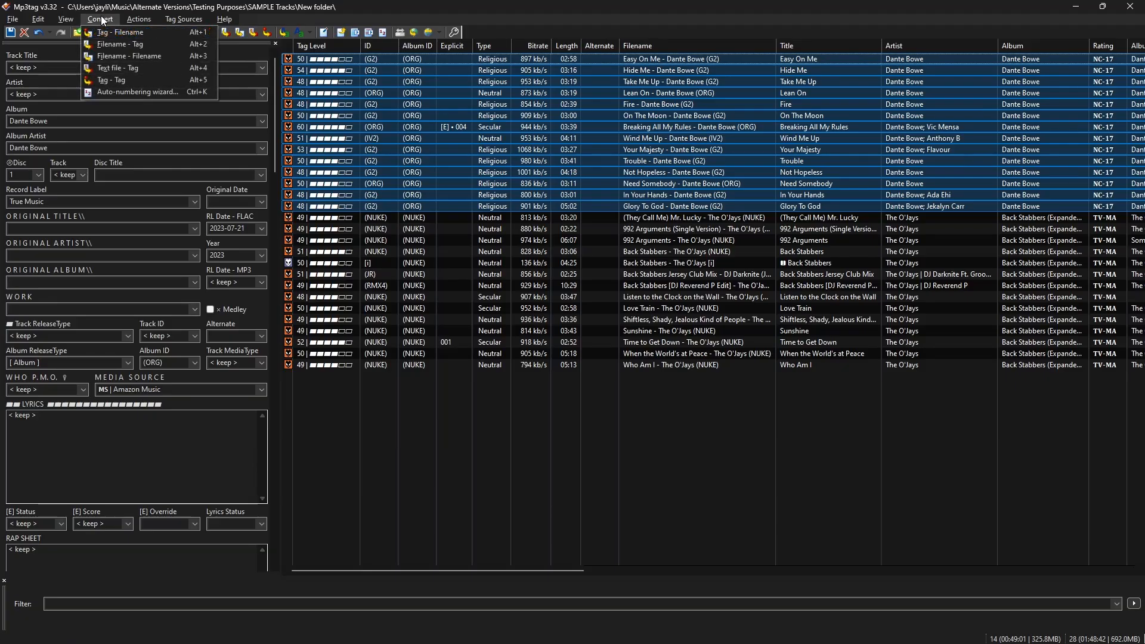
{"action": "left_click", "coordinate": [149, 34]}
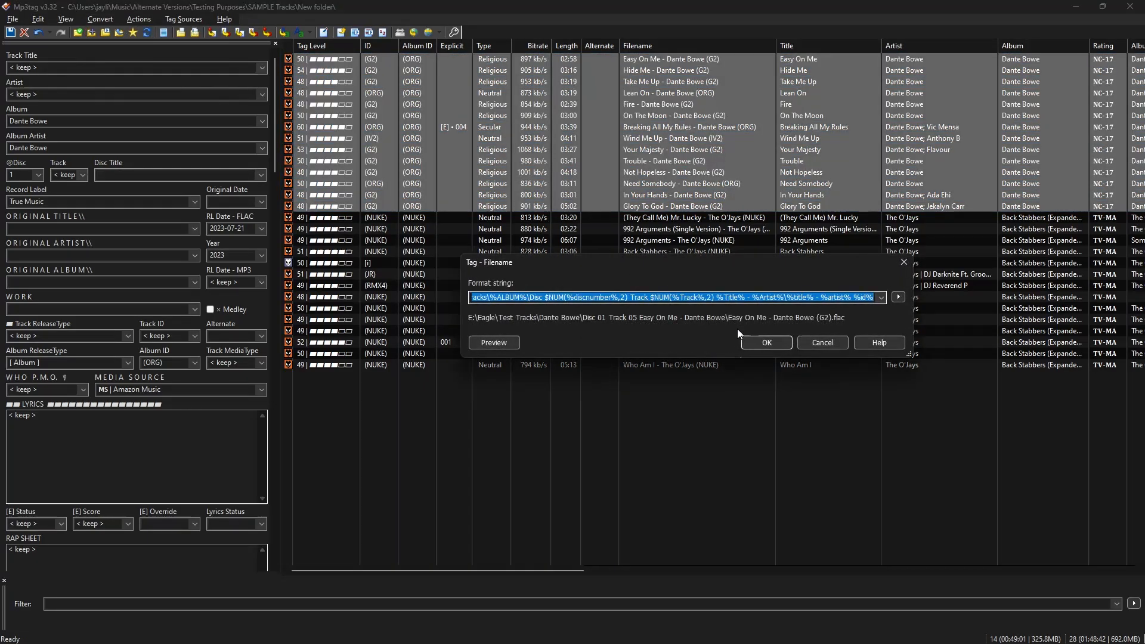
{"action": "key", "text": "BackSpace"}
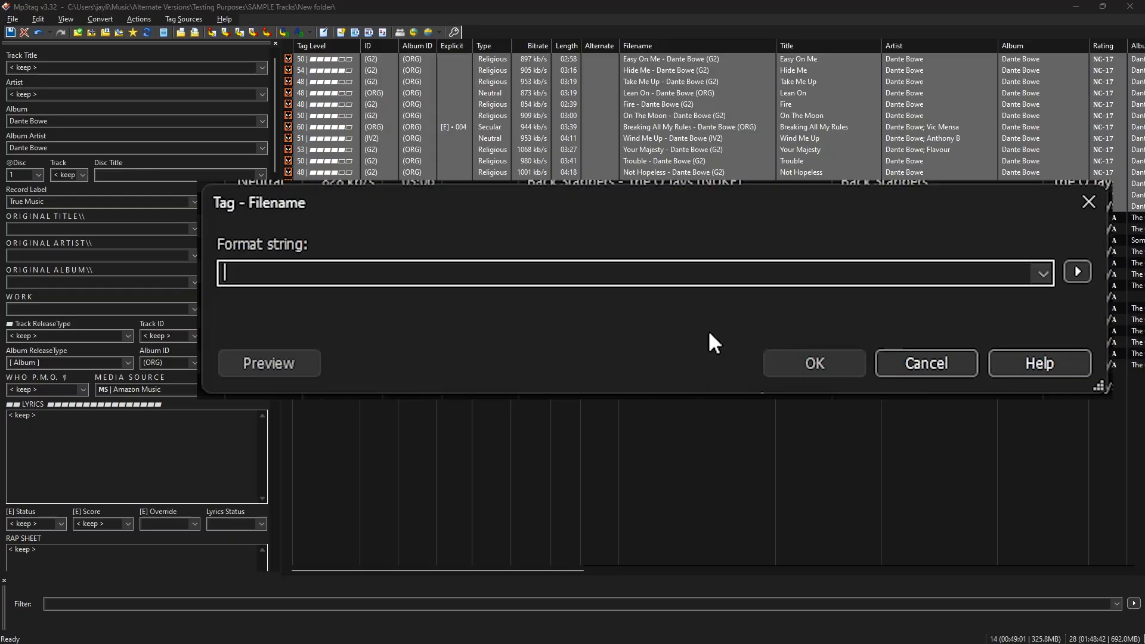
{"action": "type", "text": "%%"}
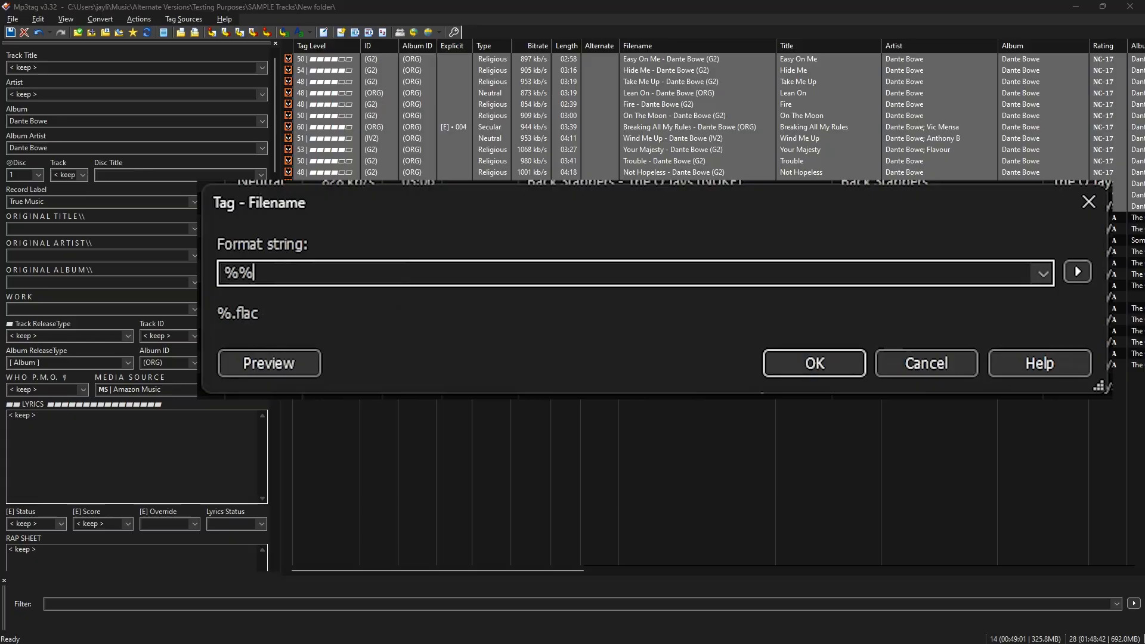
{"action": "key", "text": "Left"}
{"action": "type", "text": "Title"}
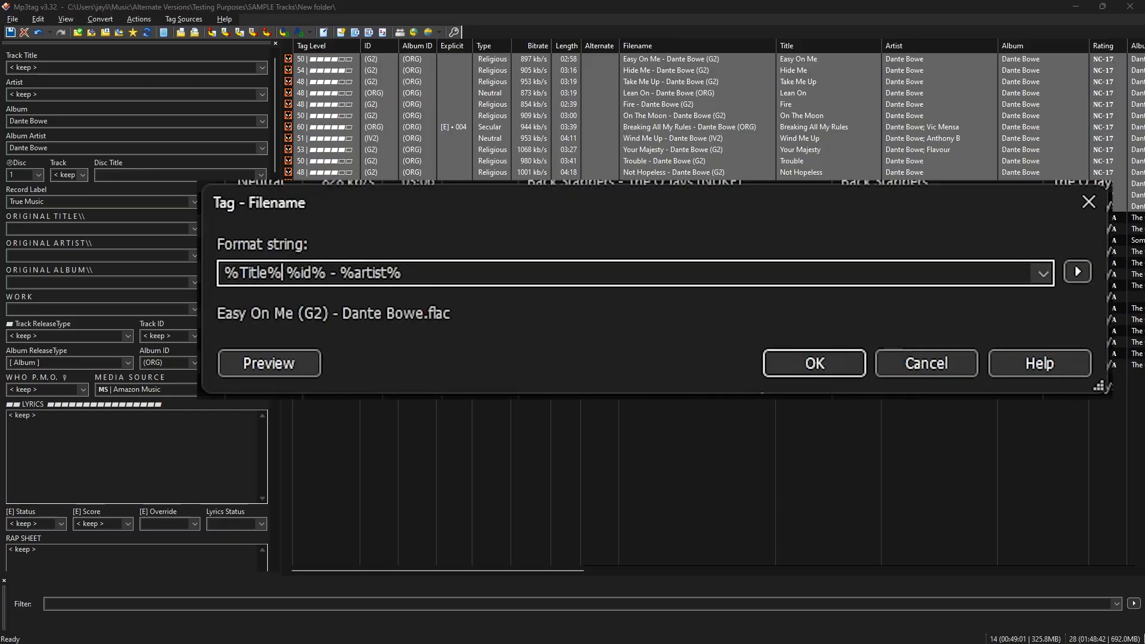
{"action": "key", "text": "shift+End"}
{"action": "key", "text": "Delete"}
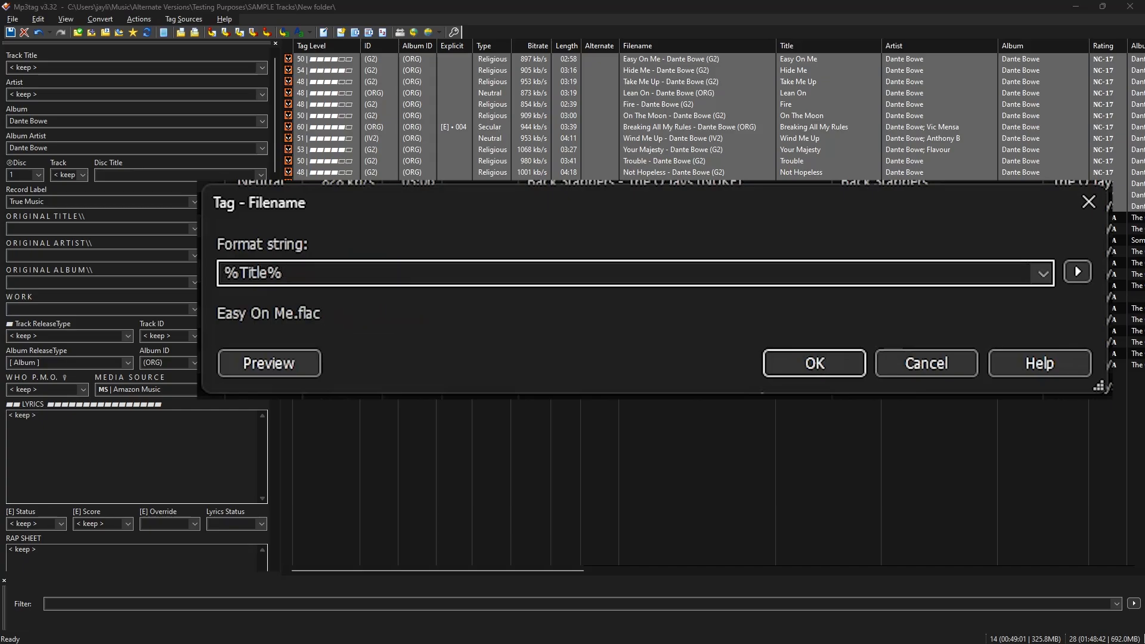
Step: Extend the format string to %Title% - %Artist% and rename the selected files with it
{"action": "type", "text": "-"}
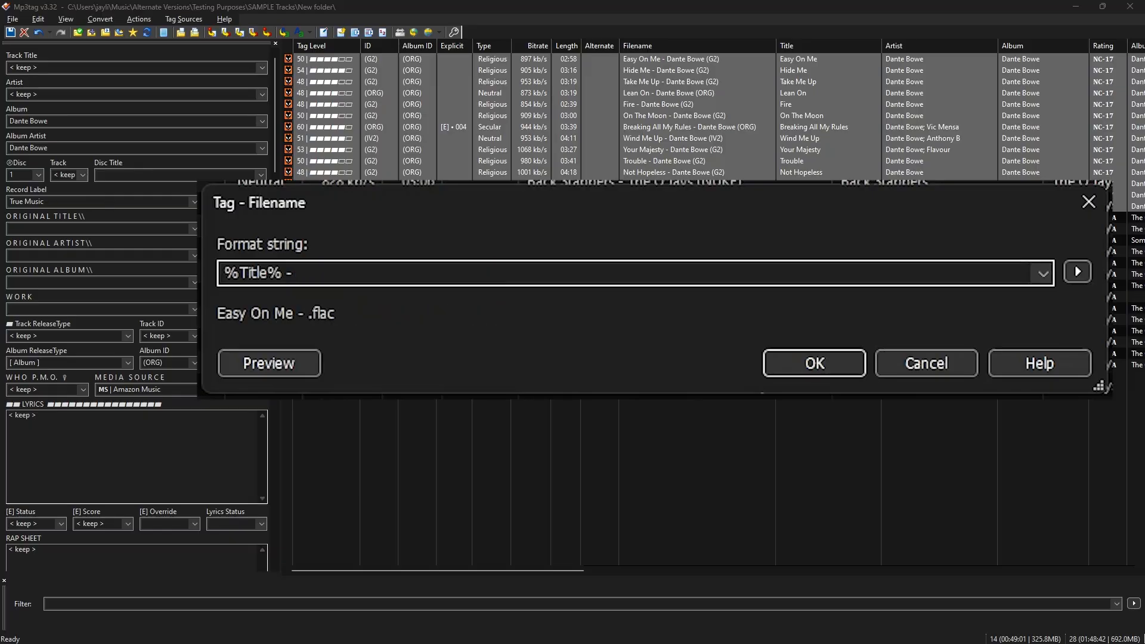
{"action": "type", "text": " %artist% - %album%  %id"}
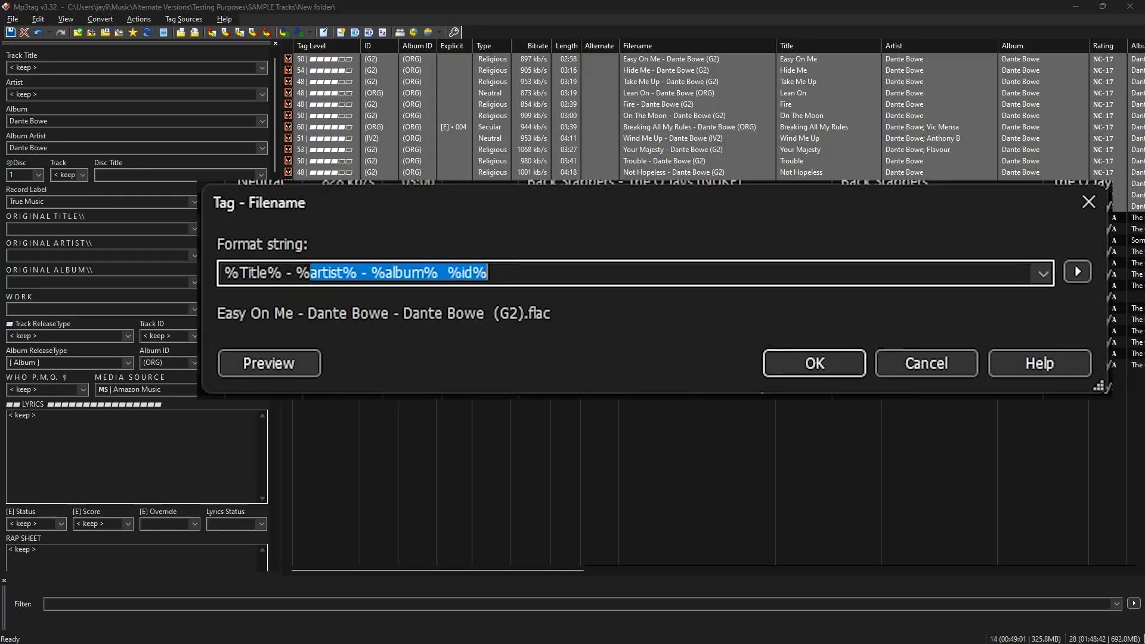
{"action": "type", "text": "%A"}
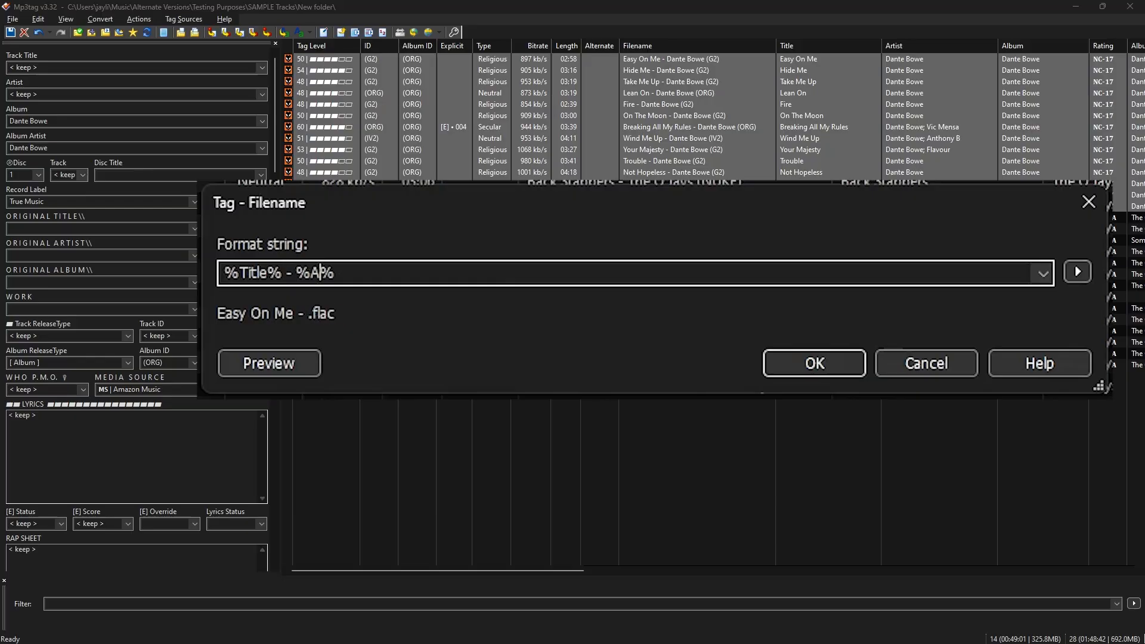
{"action": "type", "text": "rtist"}
{"action": "left_click", "coordinate": [365, 273]}
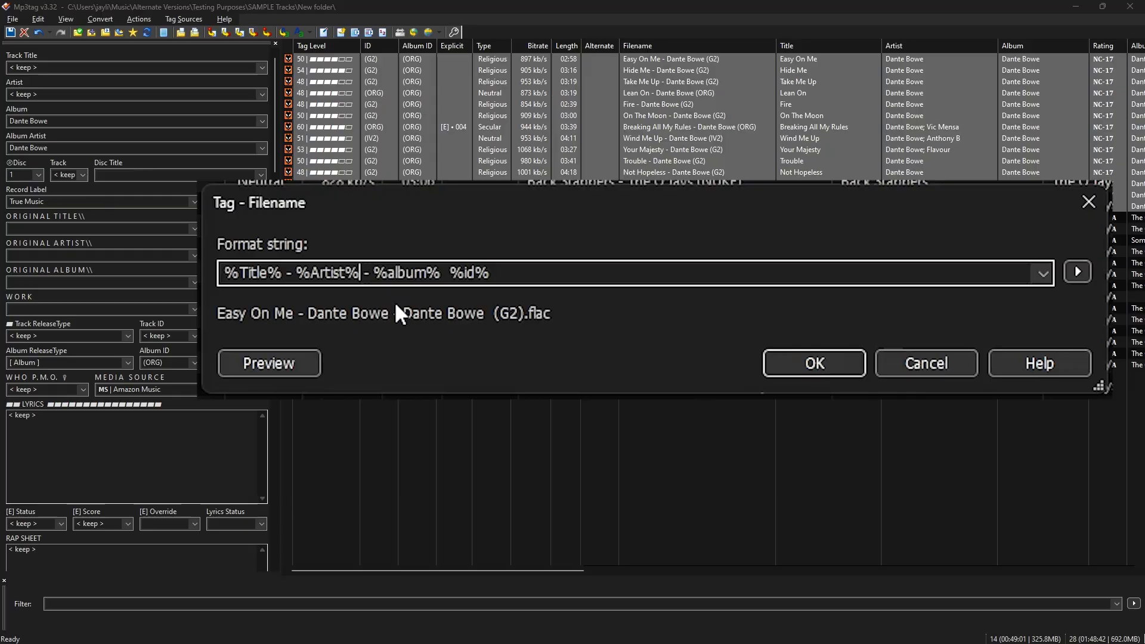
{"action": "key", "text": "shift+End"}
{"action": "key", "text": "BackSpace"}
{"action": "key", "text": "BackSpace"}
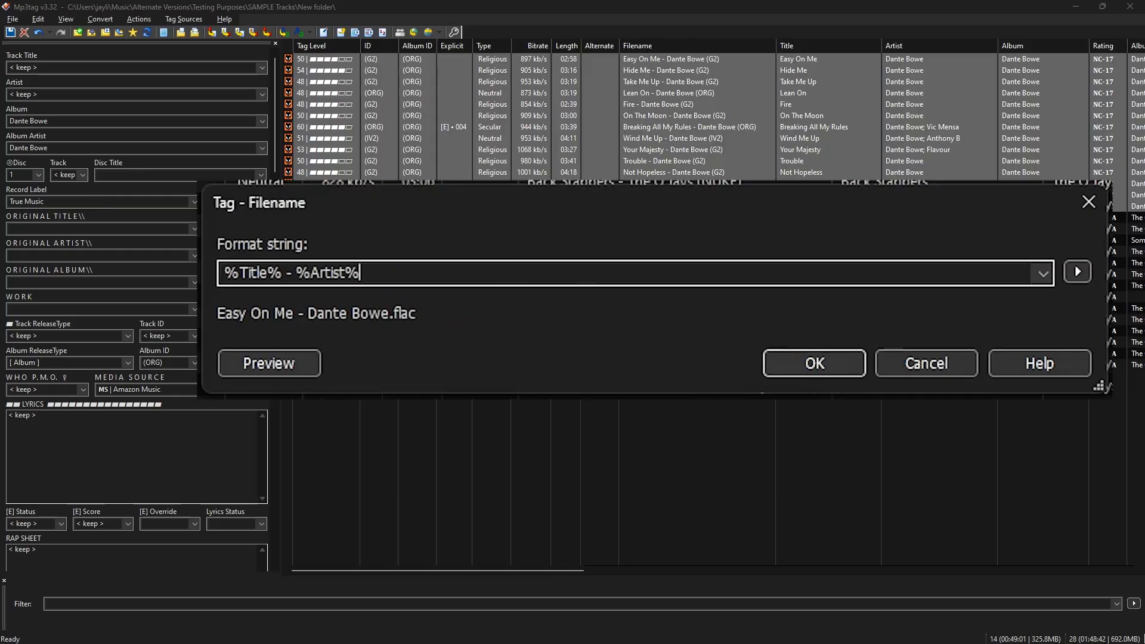
{"action": "left_click", "coordinate": [825, 360]}
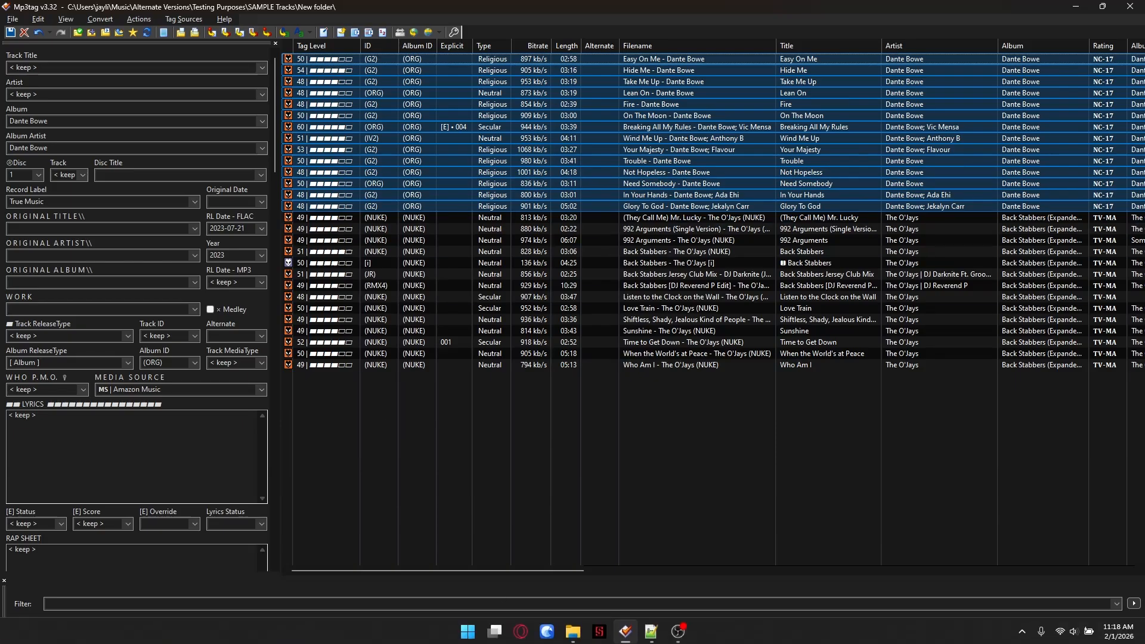
Step: Switch to File Explorer to check the renamed files in SAMPLE Tracks, and close the Videos folder there
{"action": "left_click", "coordinate": [649, 629]}
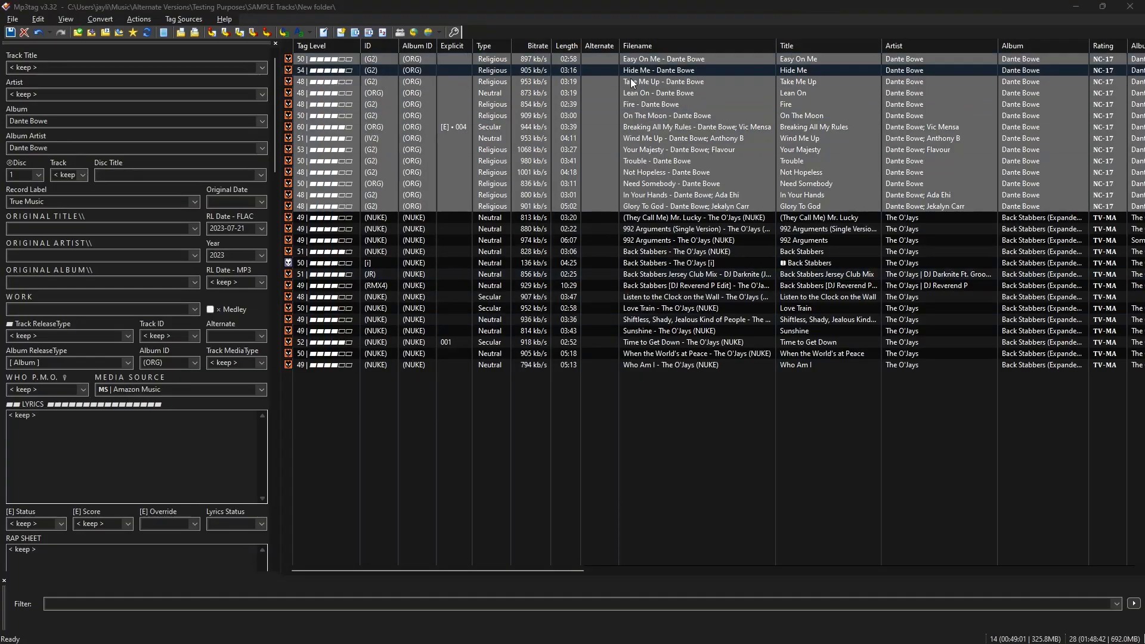
{"action": "key", "text": "alt+Tab"}
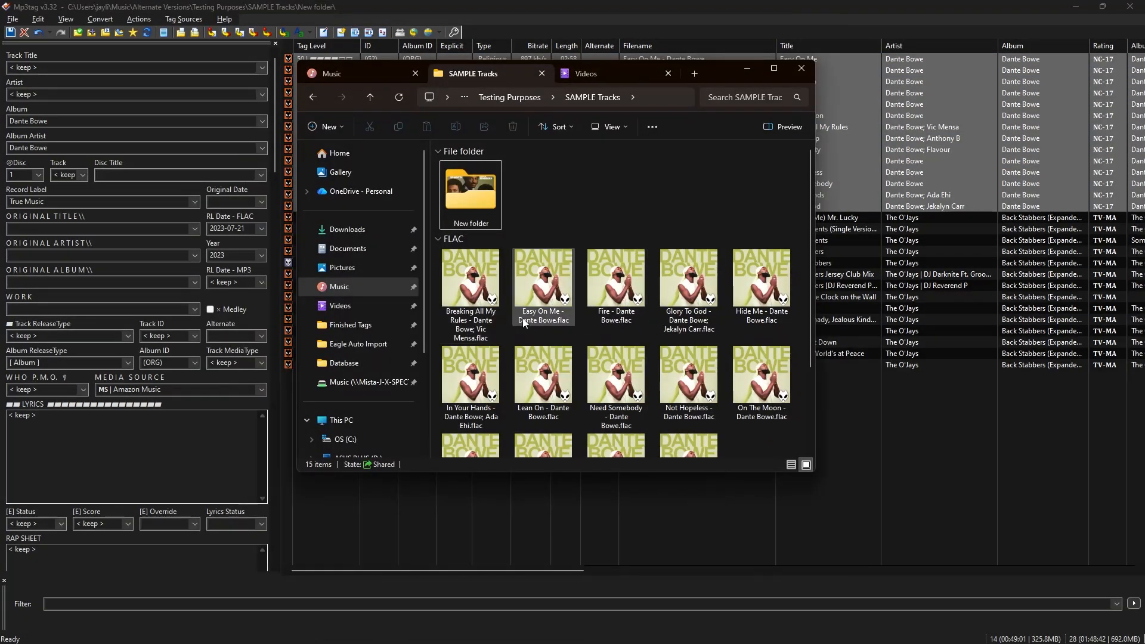
{"action": "left_click", "coordinate": [667, 73]}
{"action": "left_click_drag", "start_coordinate": [649, 75], "coordinate": [492, 643]}
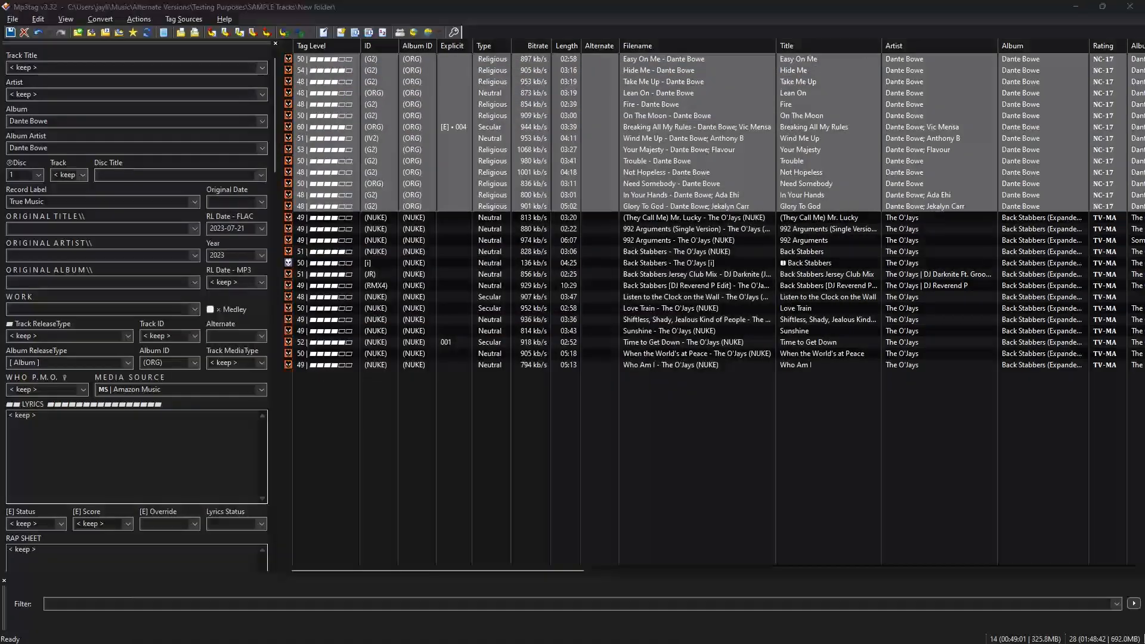
Step: Reopen the Tag - Filename conversion for the selected tracks and open its format string for editing
{"action": "left_click", "coordinate": [105, 19]}
{"action": "left_click", "coordinate": [147, 34]}
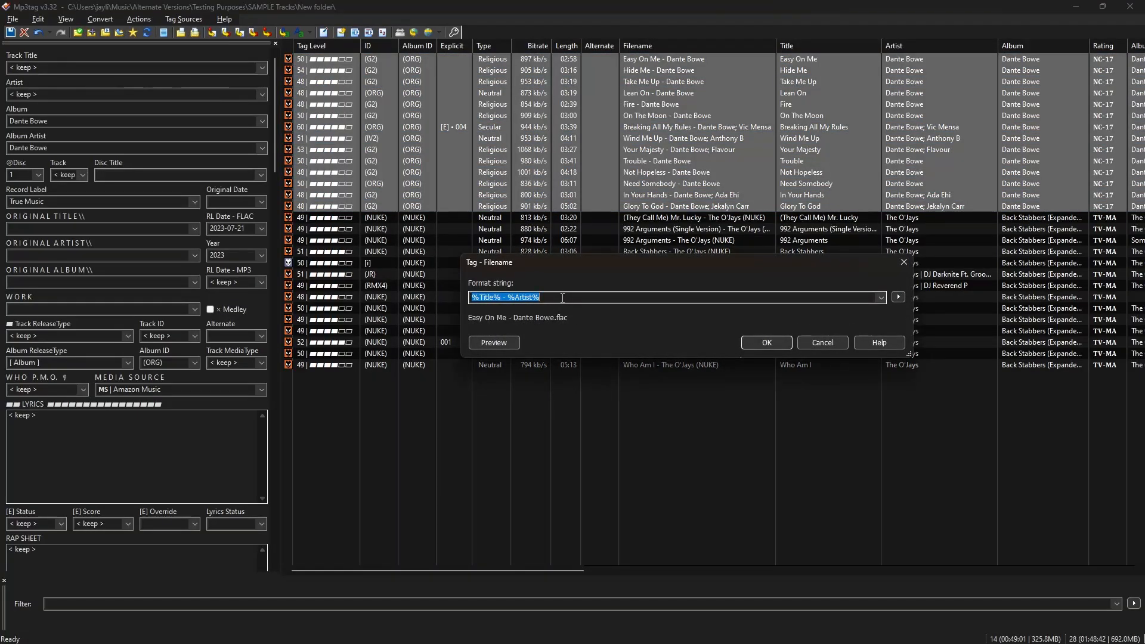
{"action": "left_click", "coordinate": [565, 297]}
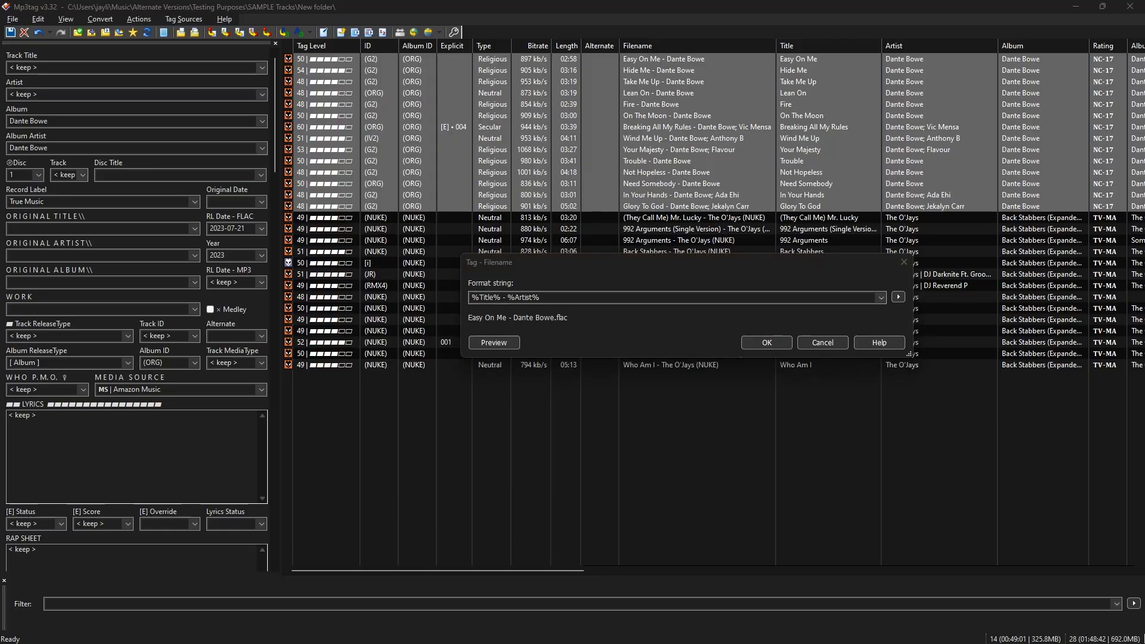
Step: Switch to File Explorer and create a folder named NEW TEST inside the Music folder
{"action": "key", "text": "alt+Tab"}
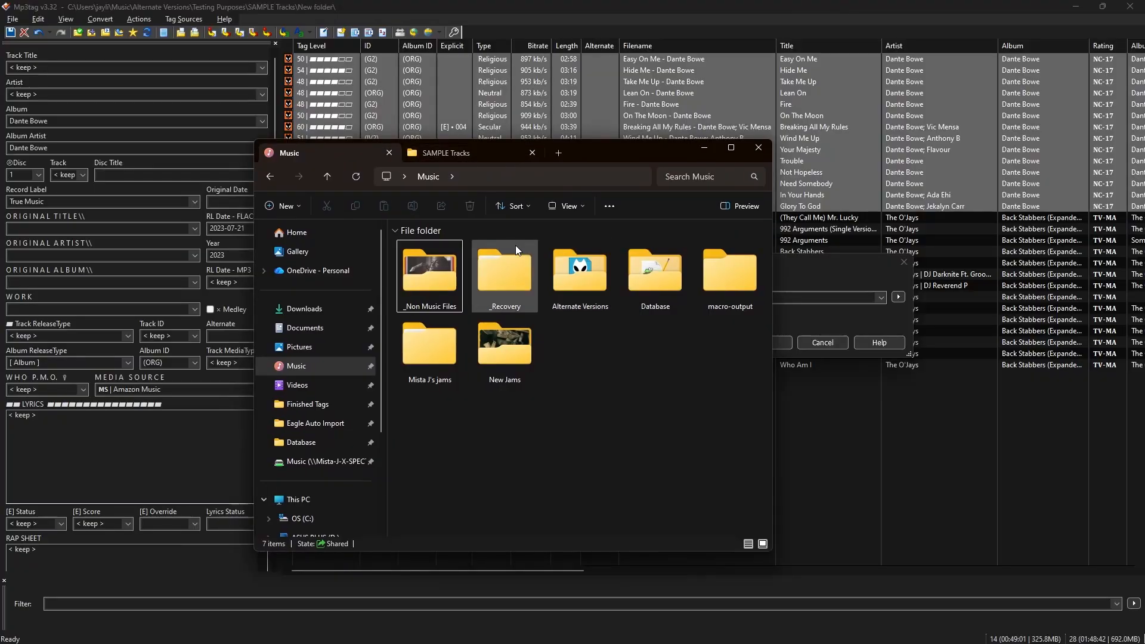
{"action": "left_click", "coordinate": [512, 173]}
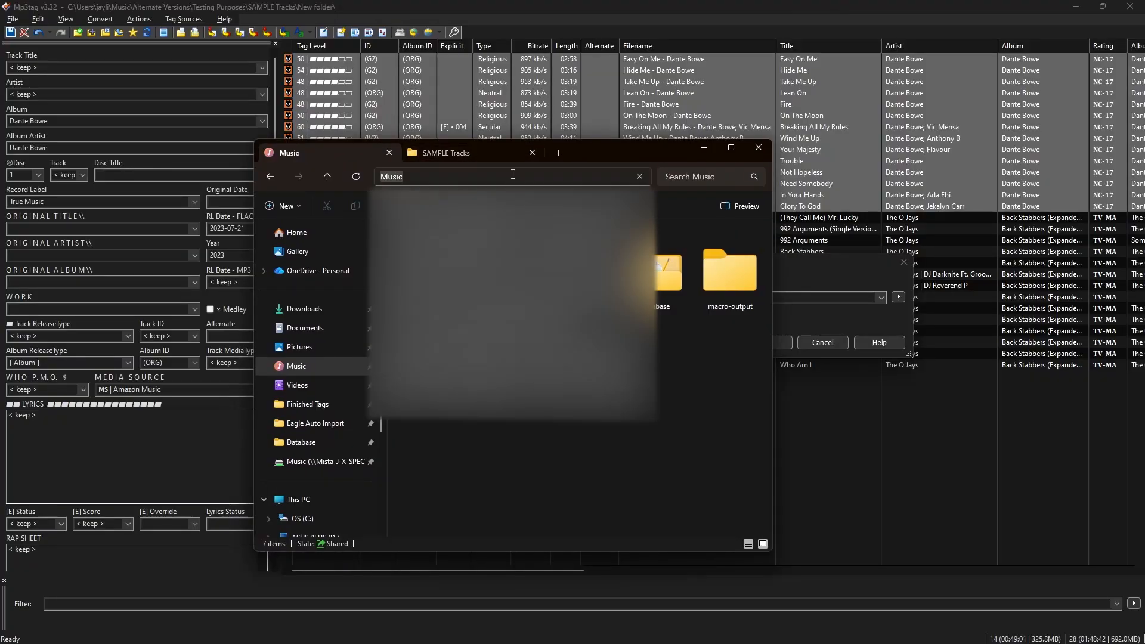
{"action": "left_click", "coordinate": [471, 172]}
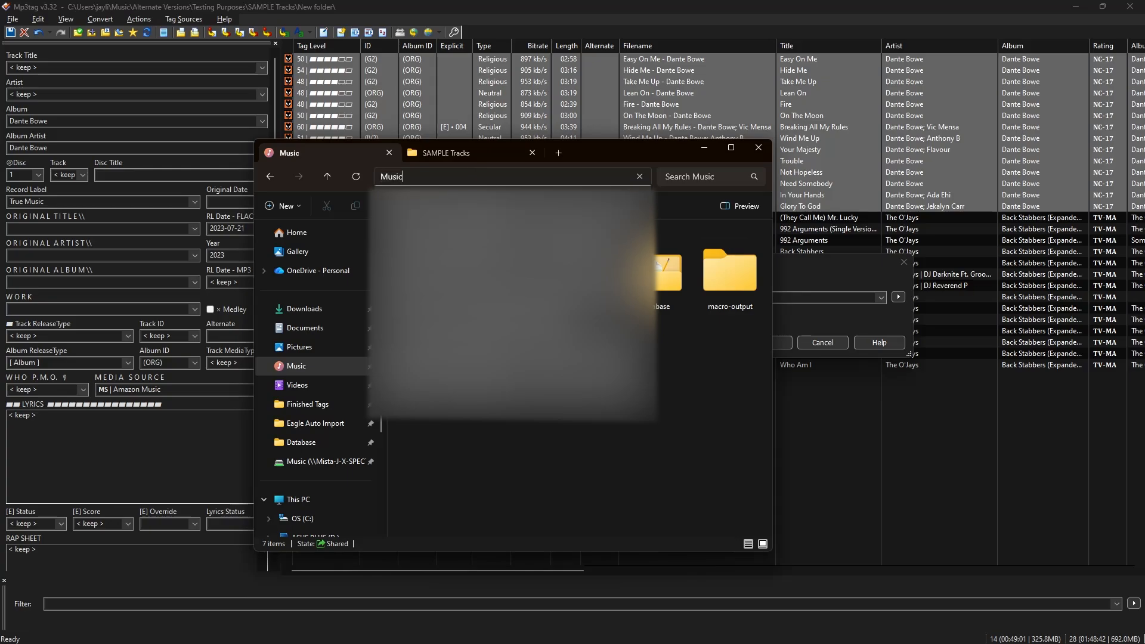
{"action": "left_click", "coordinate": [492, 235]}
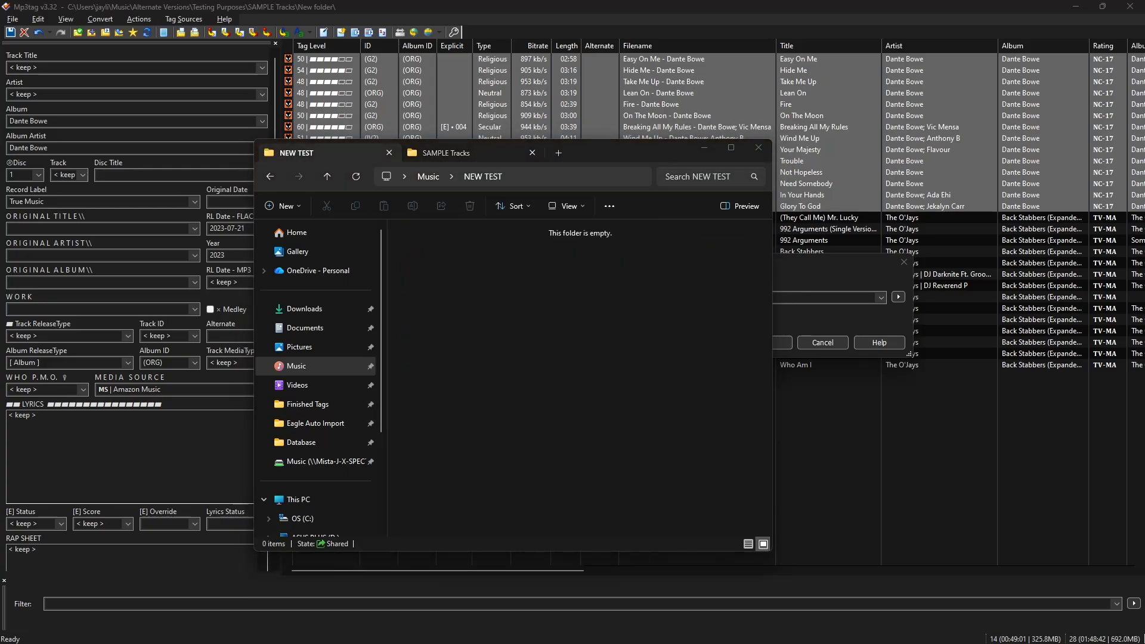
{"action": "left_click", "coordinate": [423, 173]}
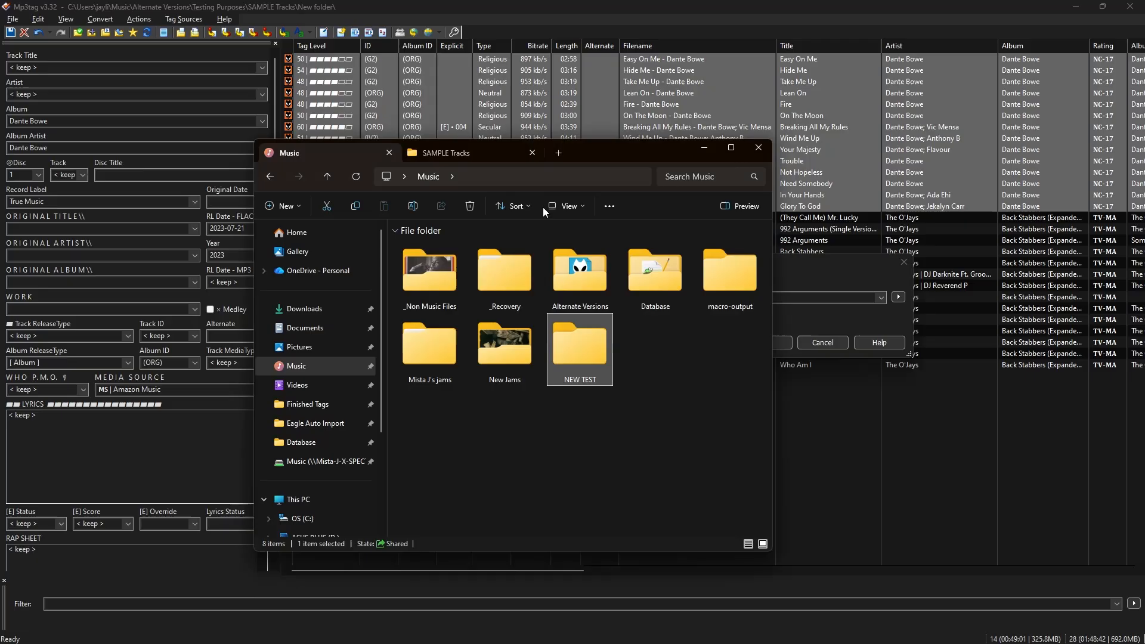
Step: Open the NEW TEST folder and copy the part of its full path that leads to the Music folder
{"action": "left_click", "coordinate": [528, 176]}
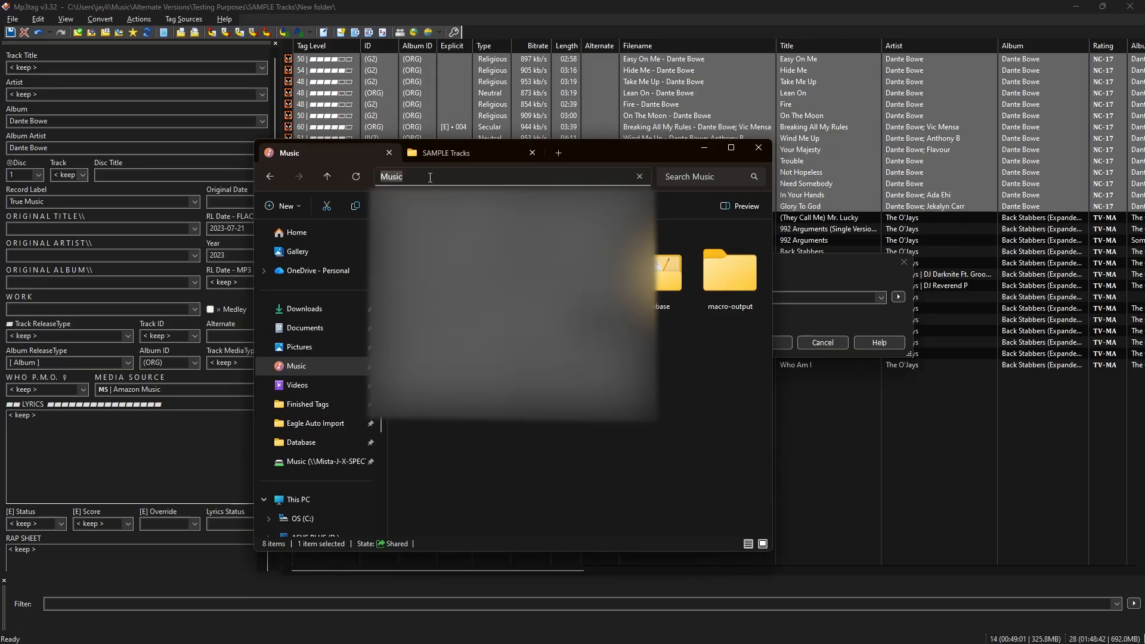
{"action": "left_click", "coordinate": [419, 177]}
{"action": "left_click", "coordinate": [705, 355]}
{"action": "double_click", "coordinate": [588, 365]}
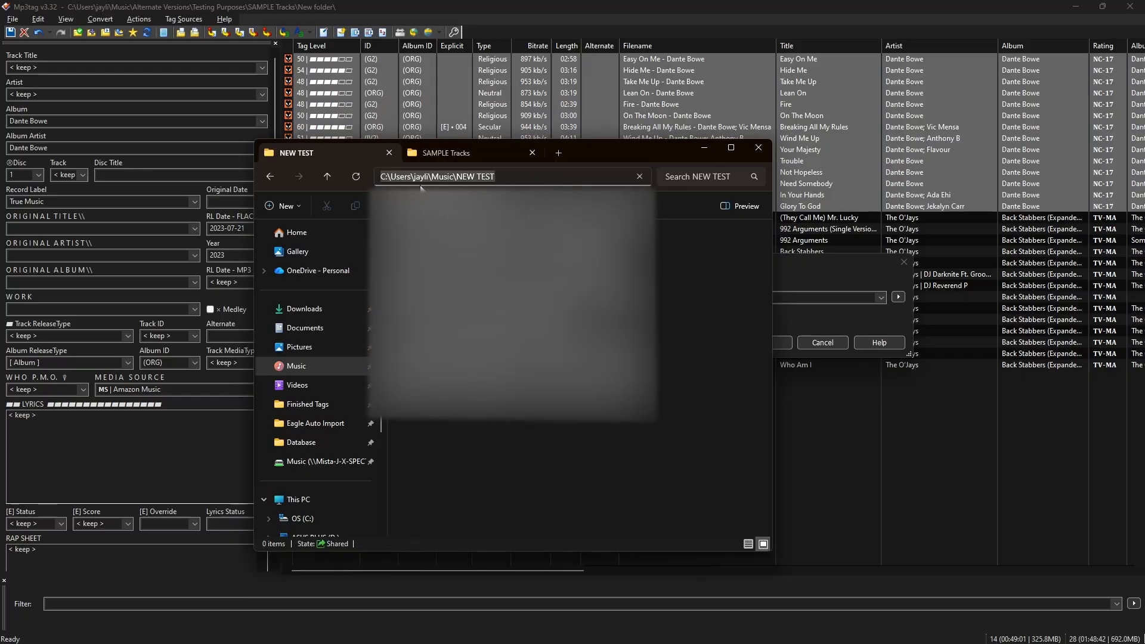
{"action": "left_click", "coordinate": [453, 176]}
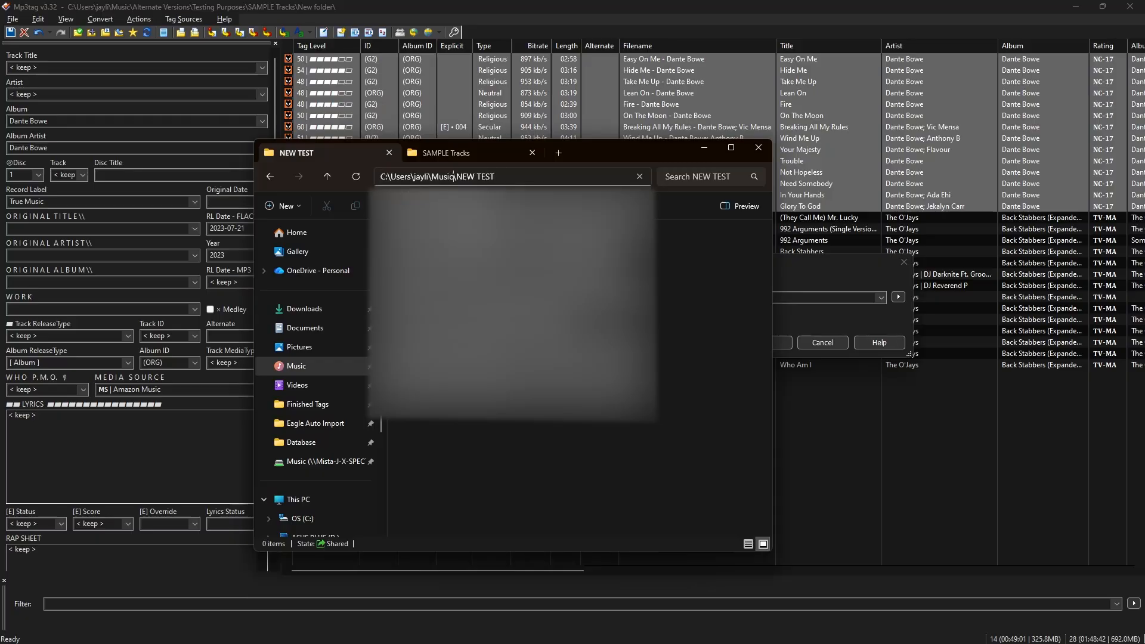
{"action": "key", "text": "shift+Home"}
{"action": "key", "text": "ctrl+c"}
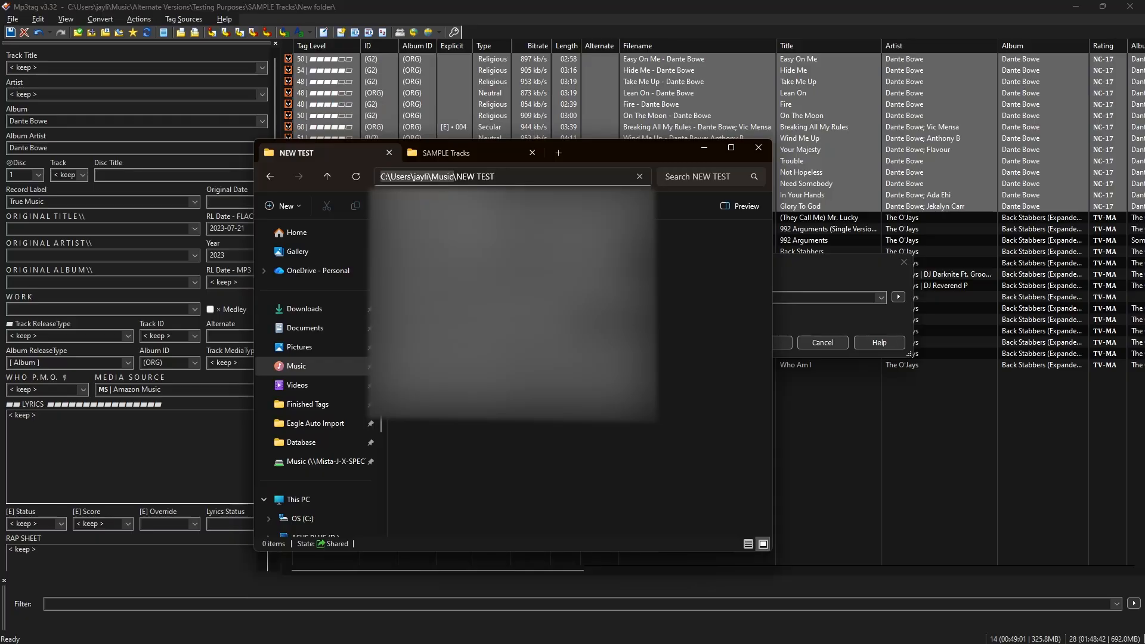
{"action": "left_click", "coordinate": [727, 267]}
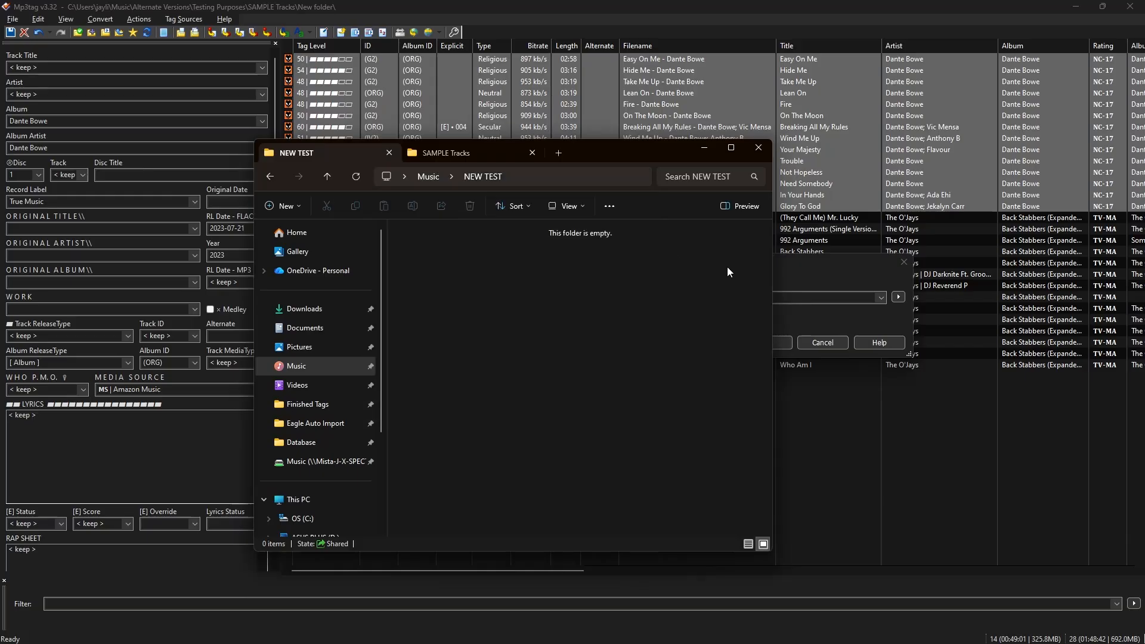
Step: Return to Mp3tag, paste the Music folder path plus a backslash before %Title% - %Artist%, and run the conversion
{"action": "left_click", "coordinate": [704, 148]}
{"action": "left_click", "coordinate": [596, 296]}
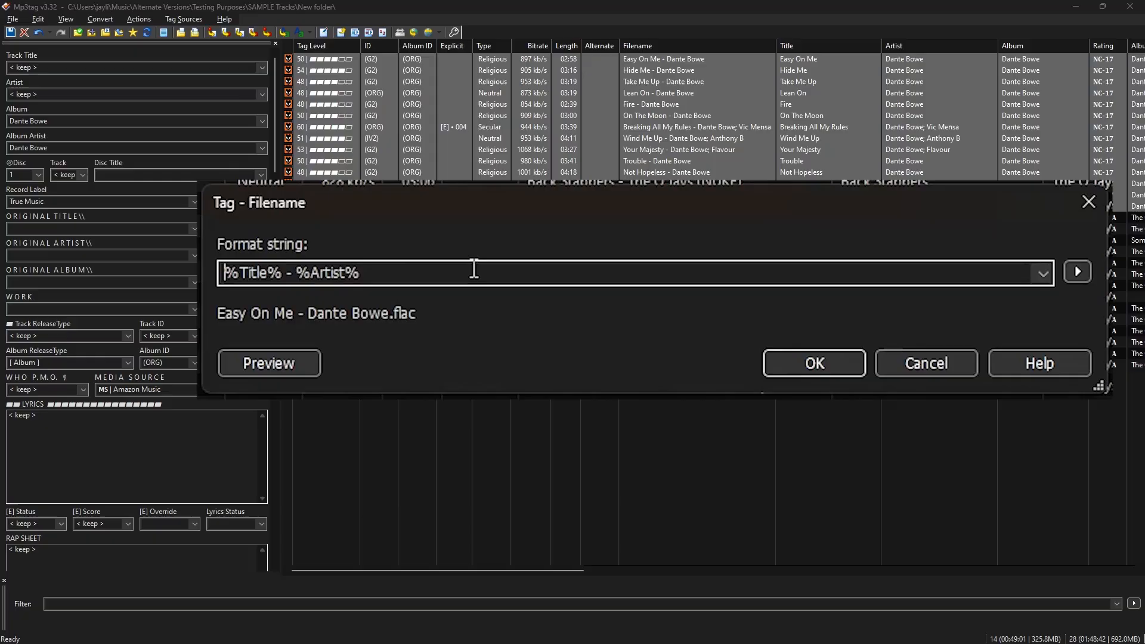
{"action": "key", "text": "ctrl+v"}
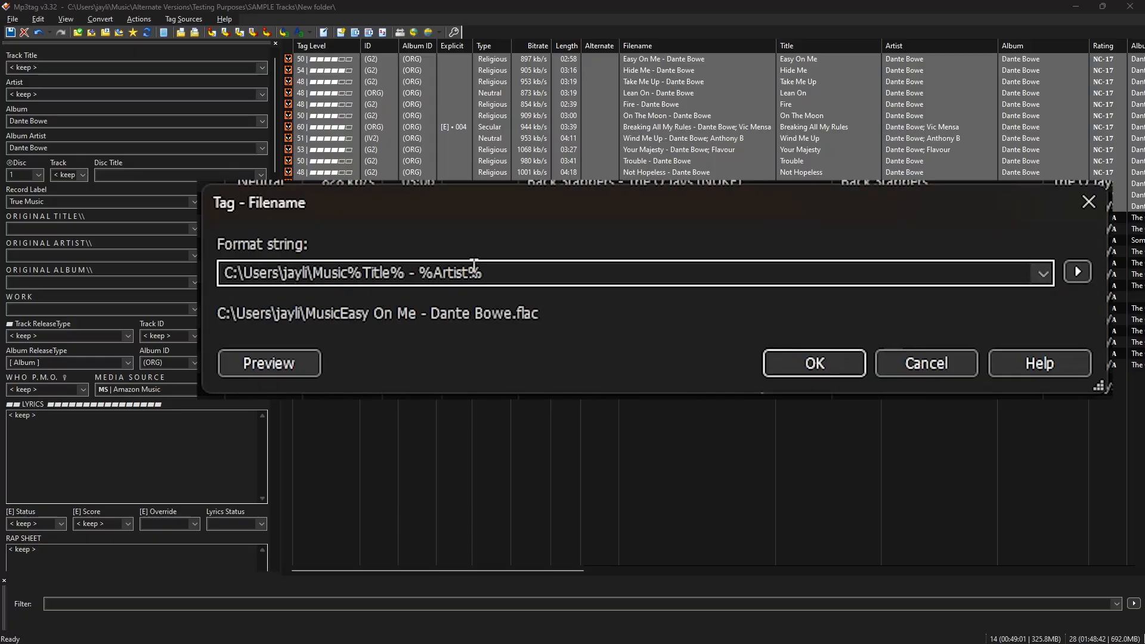
{"action": "type", "text": "\\"}
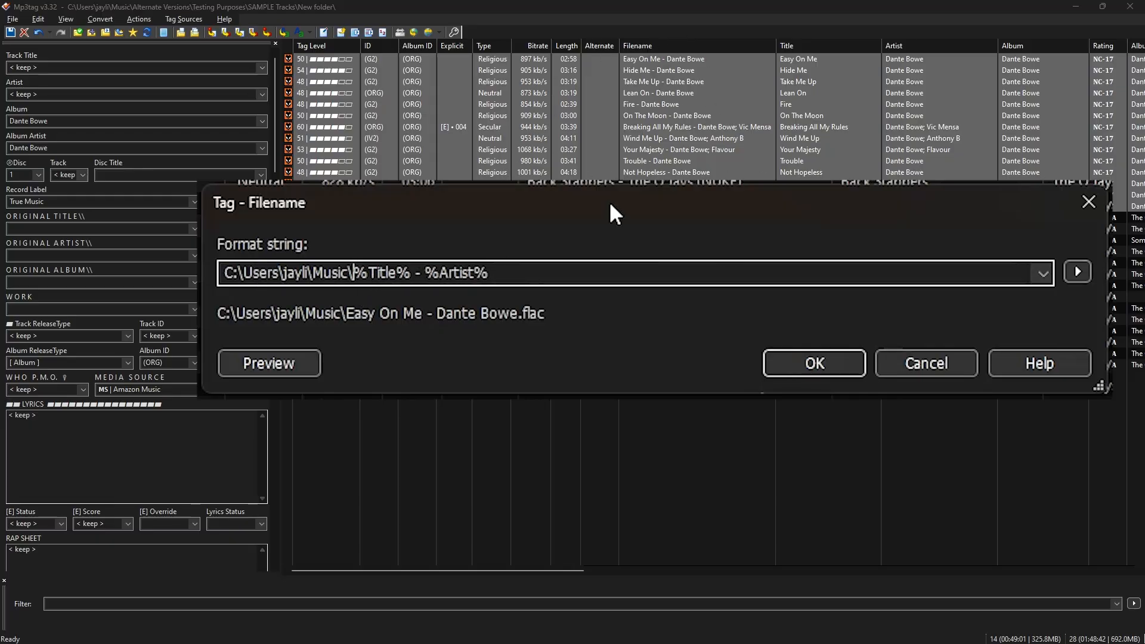
{"action": "left_click", "coordinate": [764, 341]}
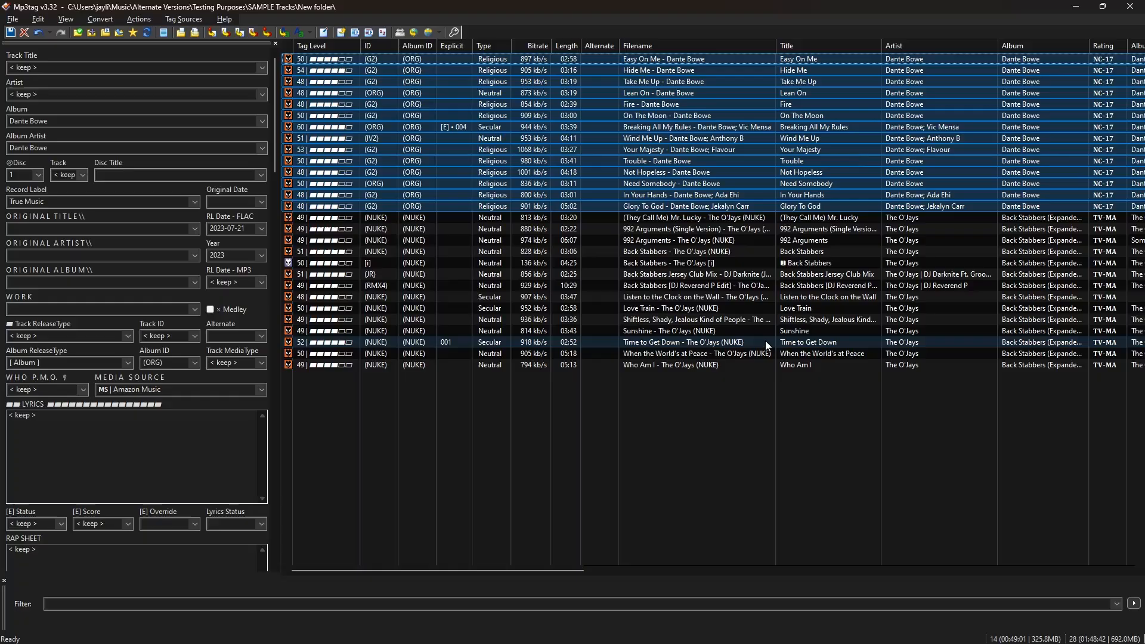
Step: Switch to File Explorer and look through the Music folder for the converted FLAC tracks
{"action": "key", "text": "super"}
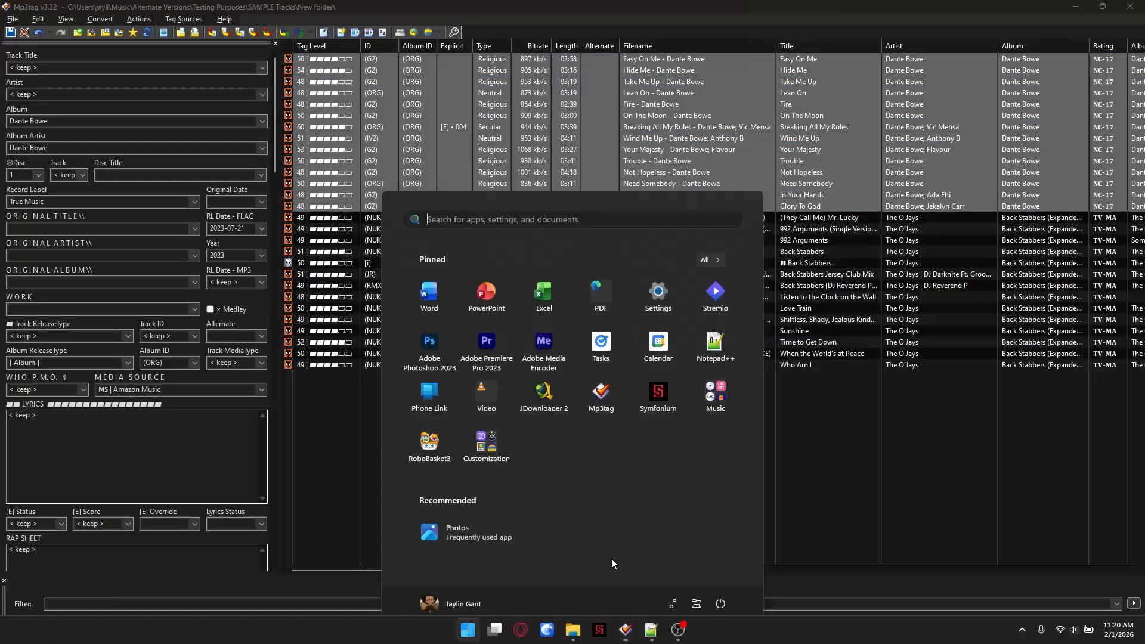
{"action": "mouse_move", "coordinate": [573, 629]}
{"action": "left_click", "coordinate": [575, 590]}
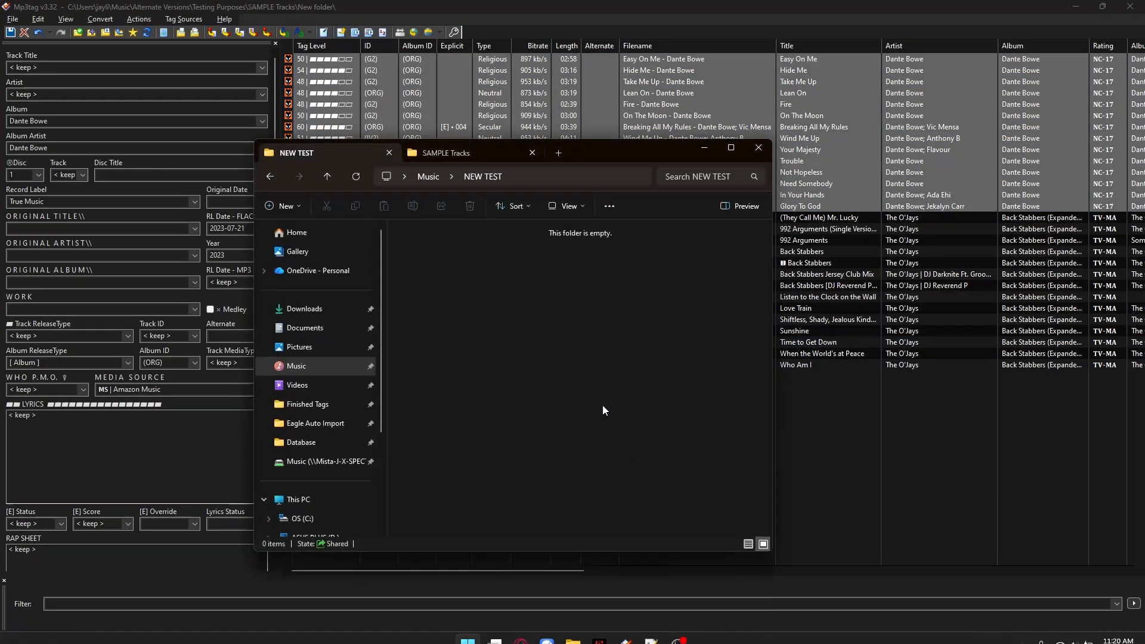
{"action": "left_click", "coordinate": [427, 175]}
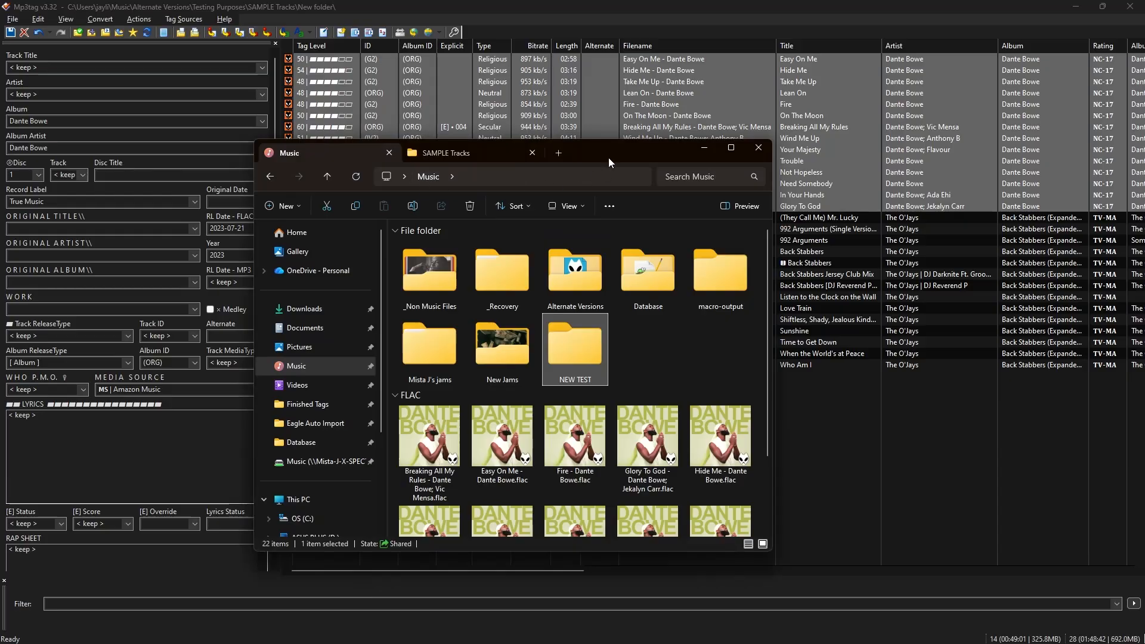
{"action": "left_click_drag", "start_coordinate": [609, 157], "coordinate": [597, 78]}
{"action": "scroll", "coordinate": [633, 341], "scroll_direction": "down", "scroll_amount": 3}
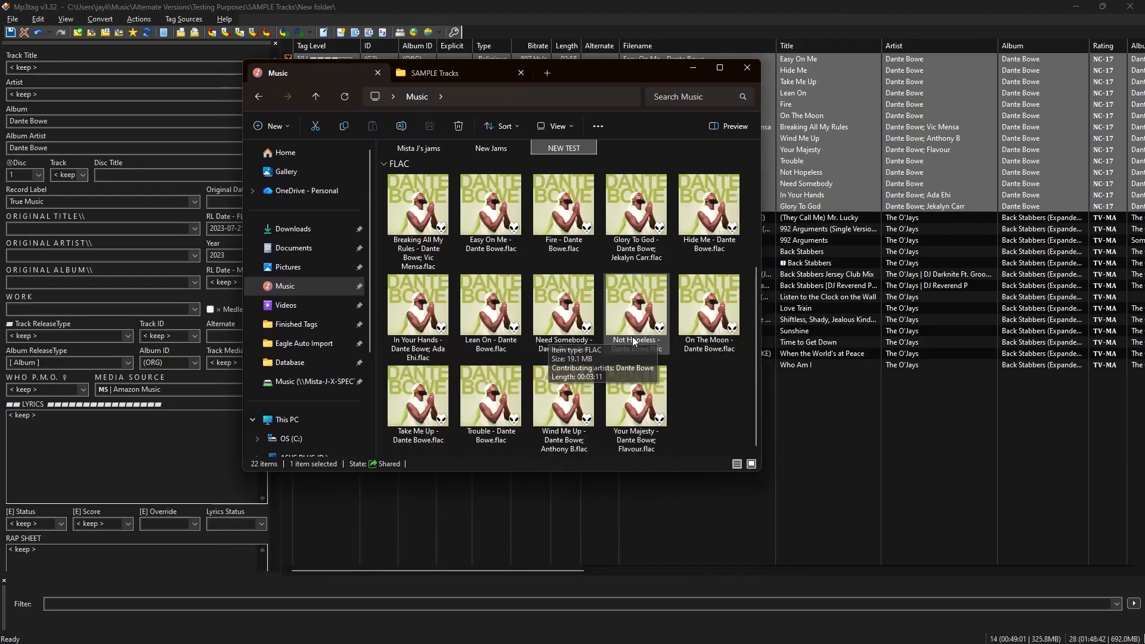
{"action": "scroll", "coordinate": [613, 333], "scroll_direction": "up", "scroll_amount": 3}
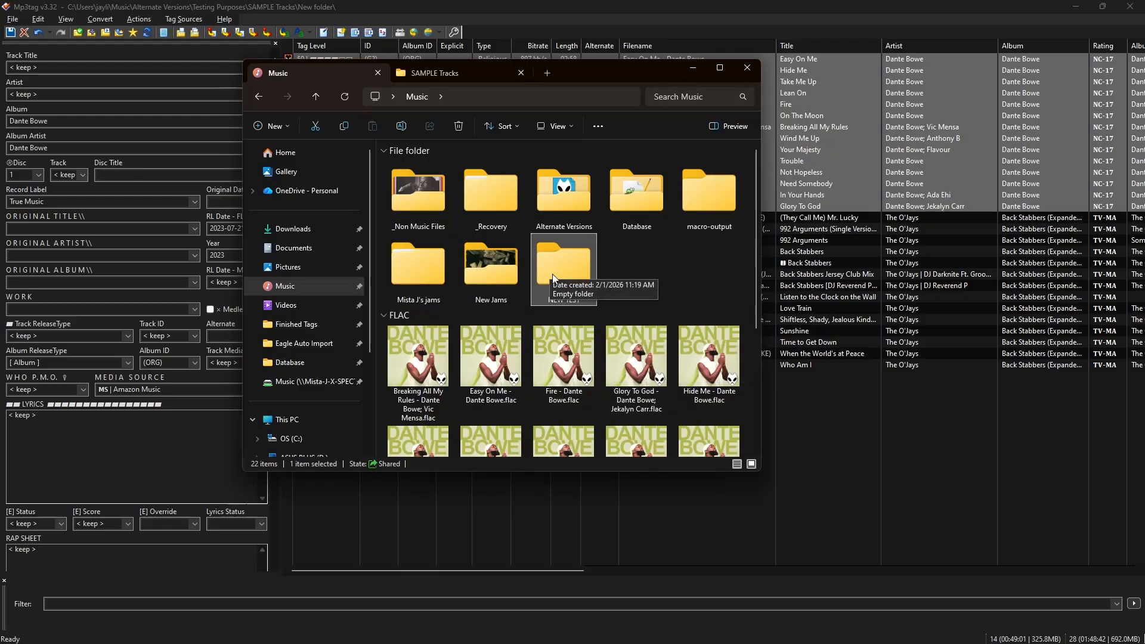
{"action": "left_click", "coordinate": [692, 67]}
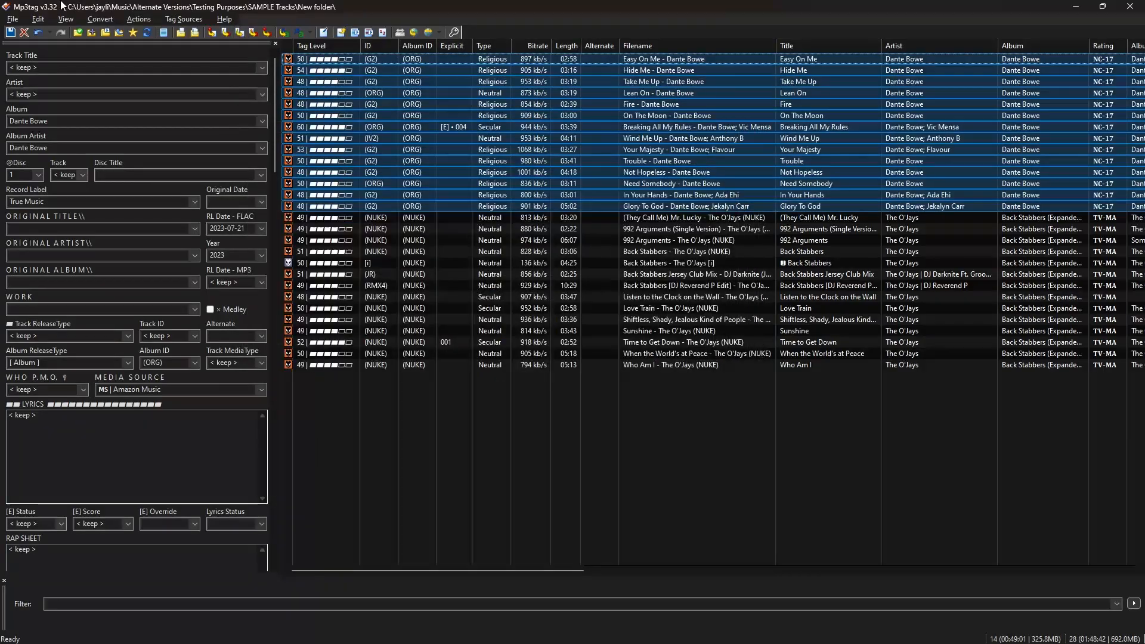
Step: Reopen the Tag - Filename conversion in Mp3tag and insert NEW TEST\ between the Music path and %Title%
{"action": "left_click", "coordinate": [103, 19]}
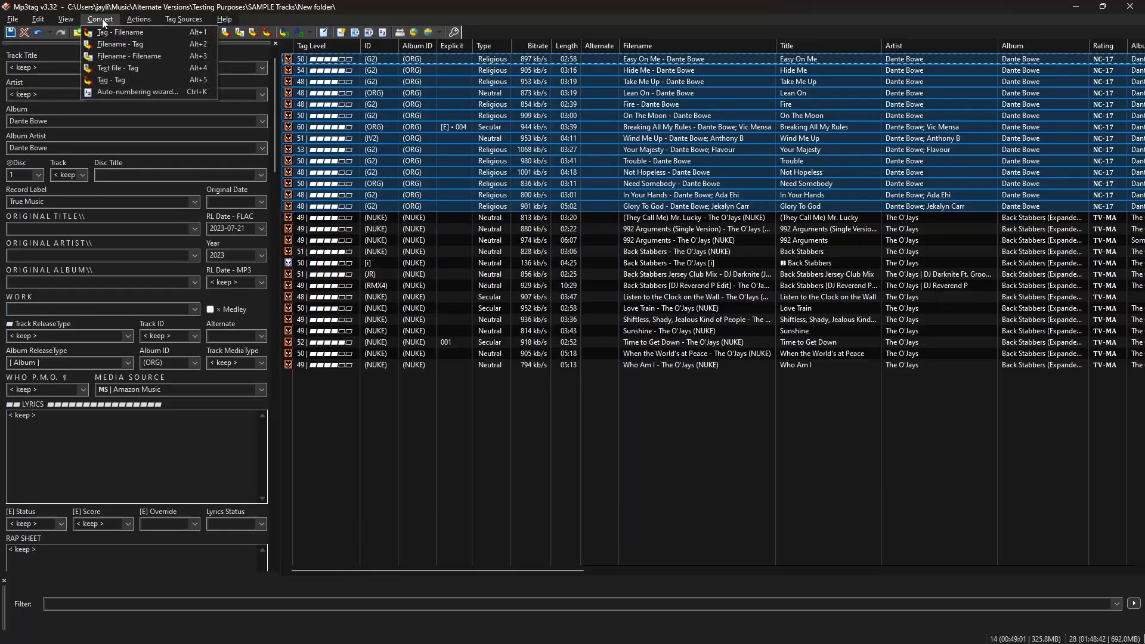
{"action": "left_click", "coordinate": [143, 33]}
{"action": "left_click", "coordinate": [624, 298]}
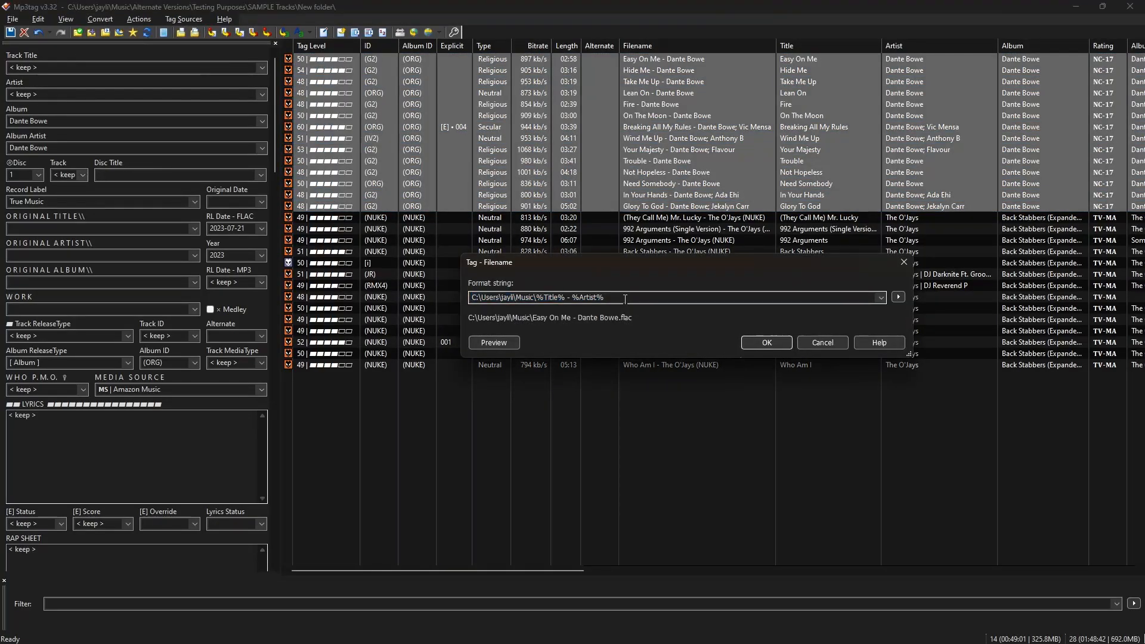
{"action": "left_click", "coordinate": [537, 297]}
{"action": "key", "text": "super"}
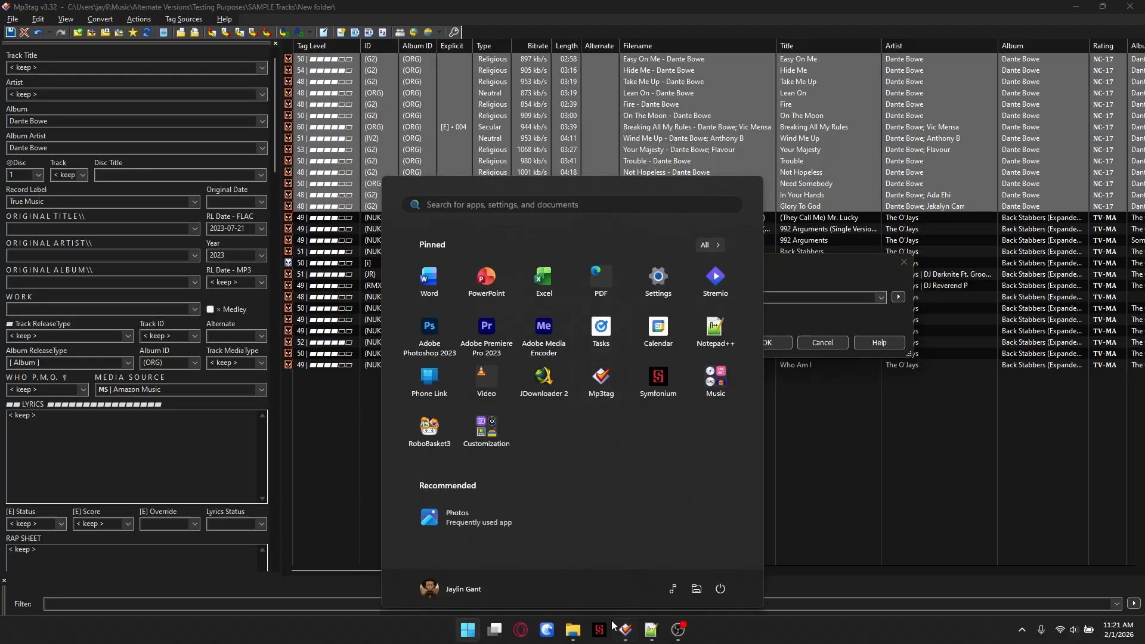
{"action": "left_click", "coordinate": [570, 633]}
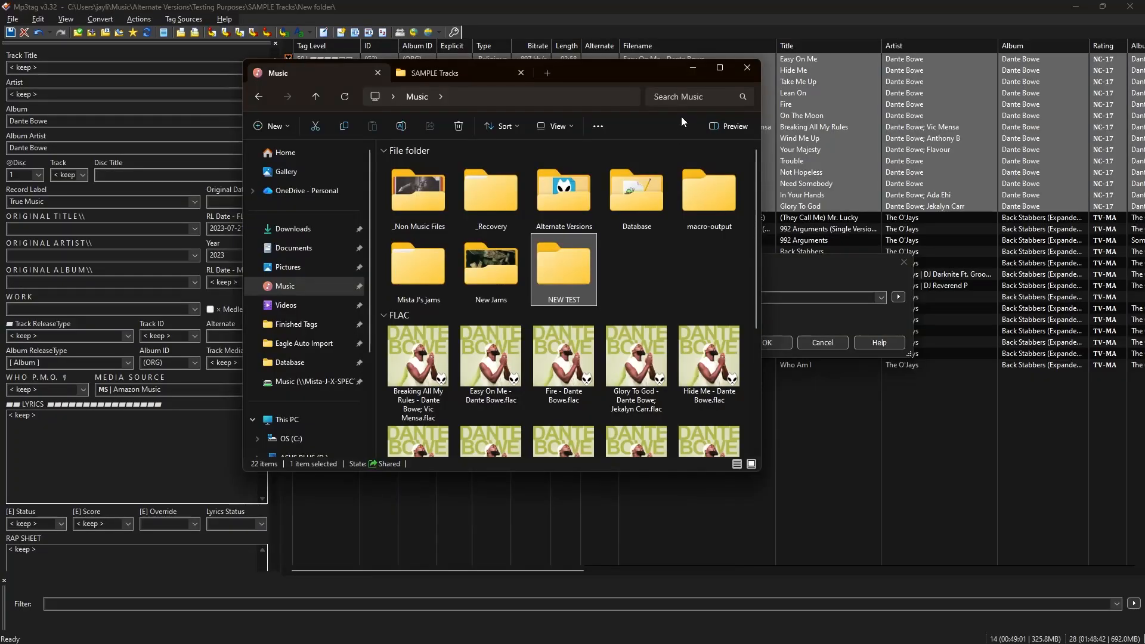
{"action": "left_click", "coordinate": [693, 68]}
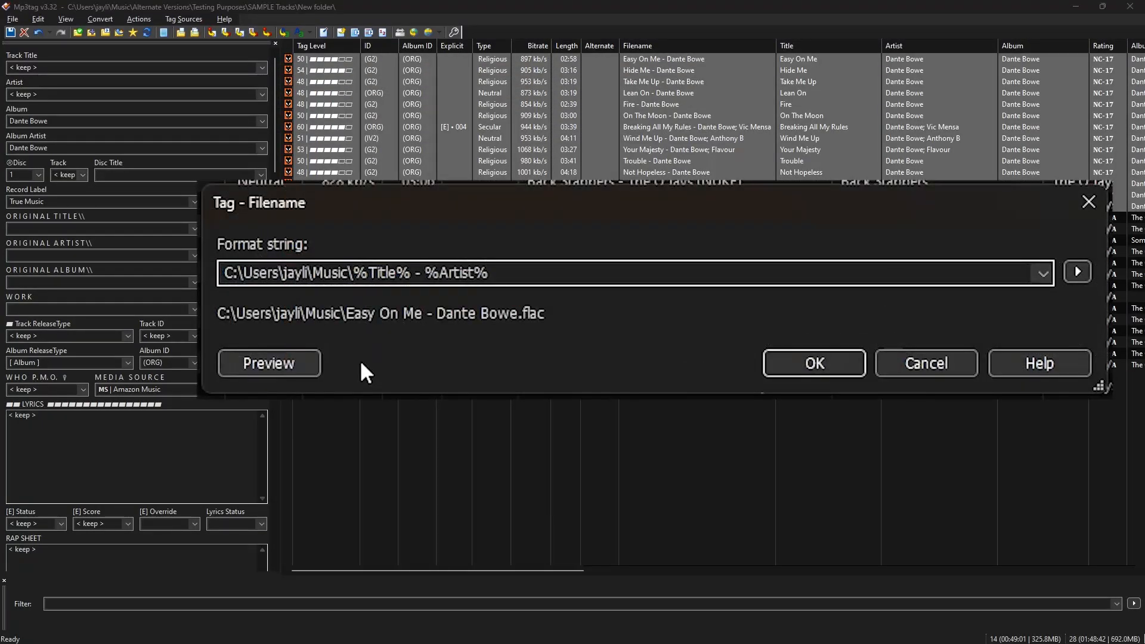
{"action": "type", "text": "NEW TEST"}
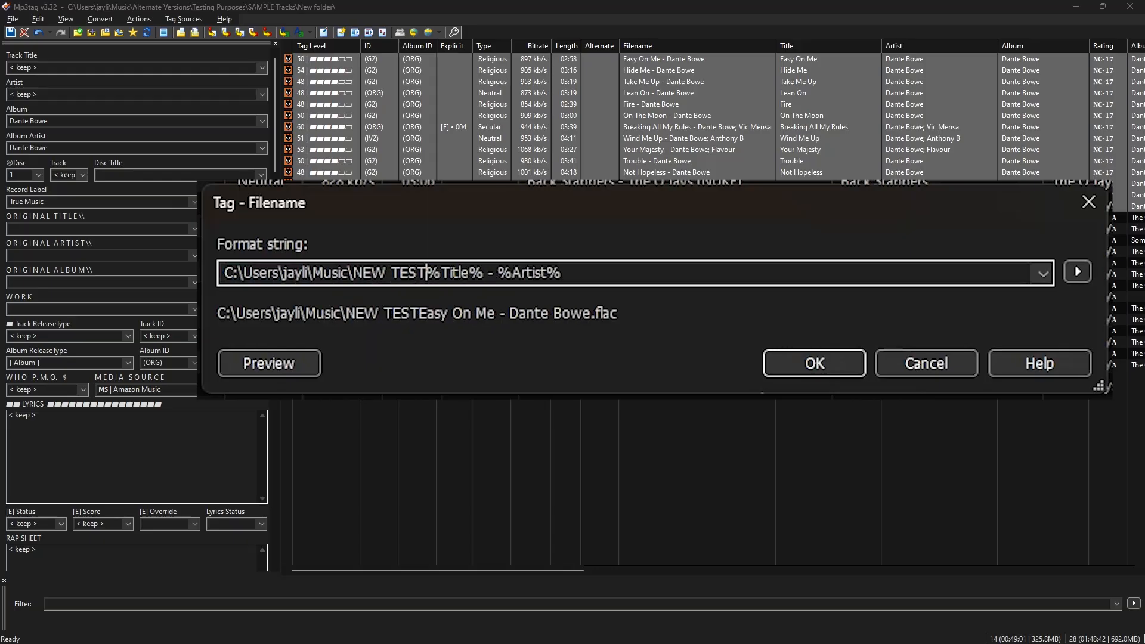
{"action": "type", "text": "\\"}
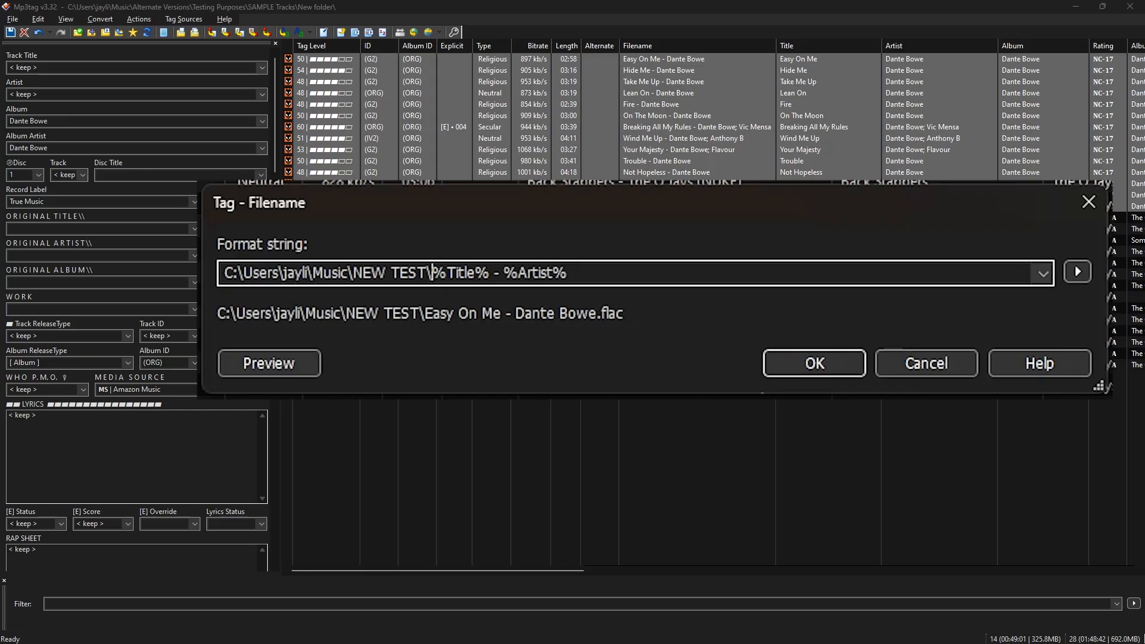
Step: Insert the %Album% placeholder directly after NEW TEST\ in the format string
{"action": "type", "text": "%%"}
{"action": "key", "text": "Left"}
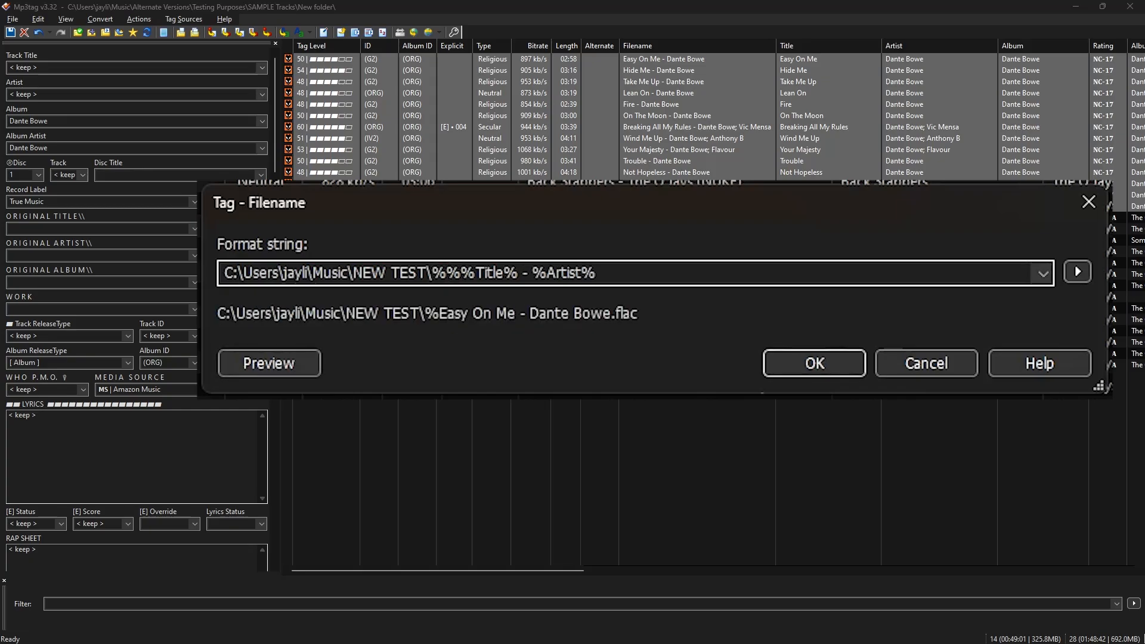
{"action": "type", "text": "AL"}
{"action": "key", "text": "BackSpace"}
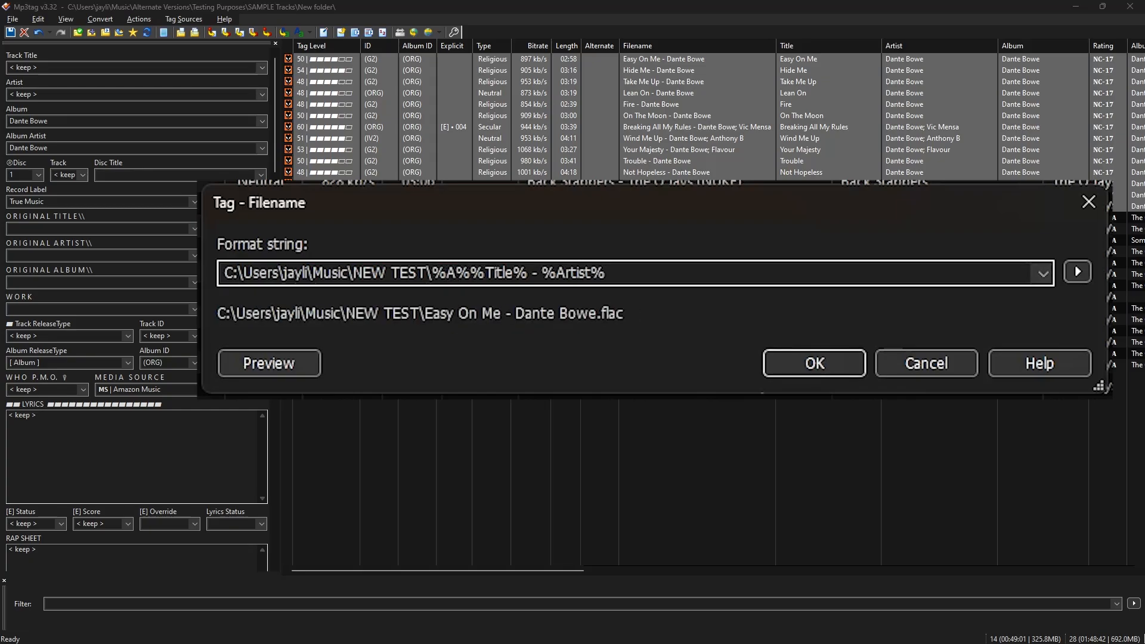
{"action": "type", "text": "lbum"}
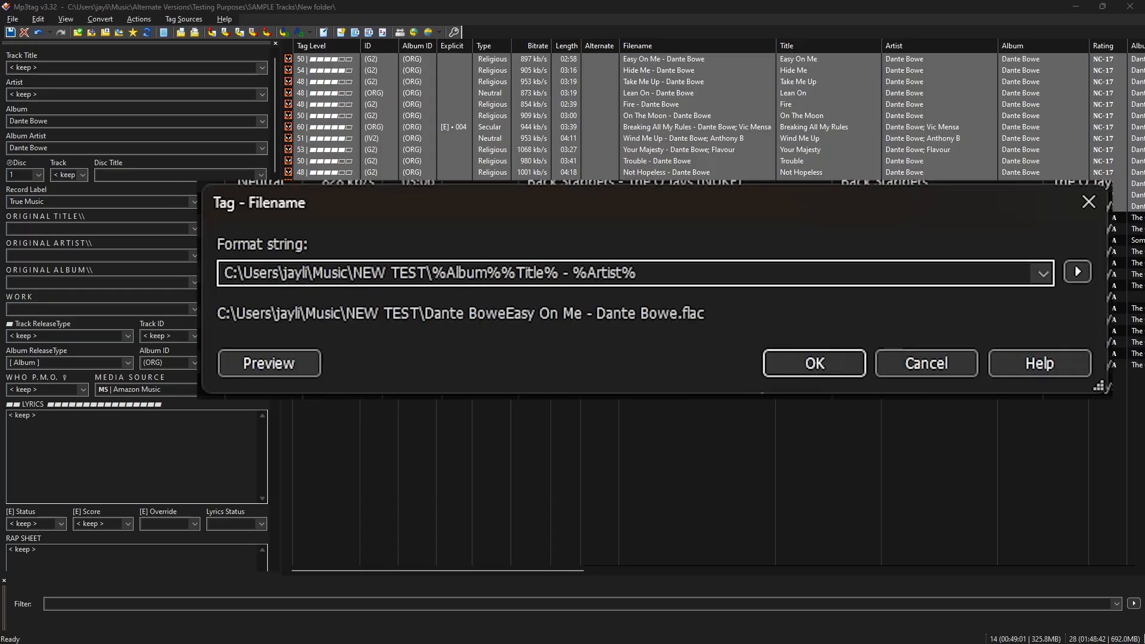
{"action": "key", "text": "Right"}
Step: Add (%YEAR%)\ after %Album%, separated by a space, and run the conversion on the selected tracks
{"action": "type", "text": "("}
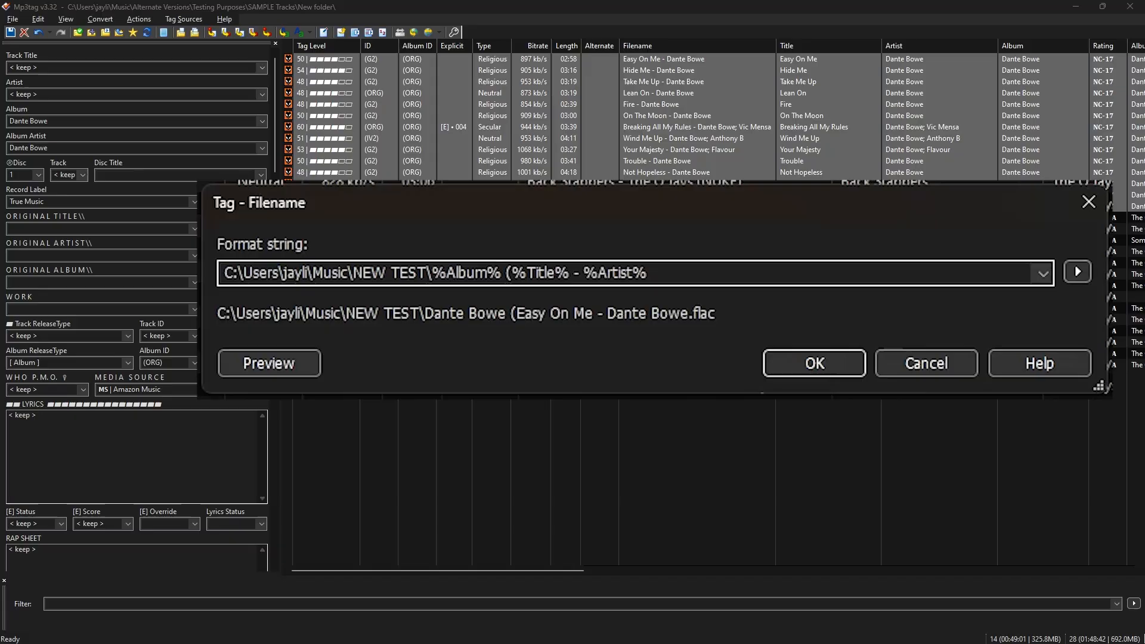
{"action": "type", "text": "%%)%"}
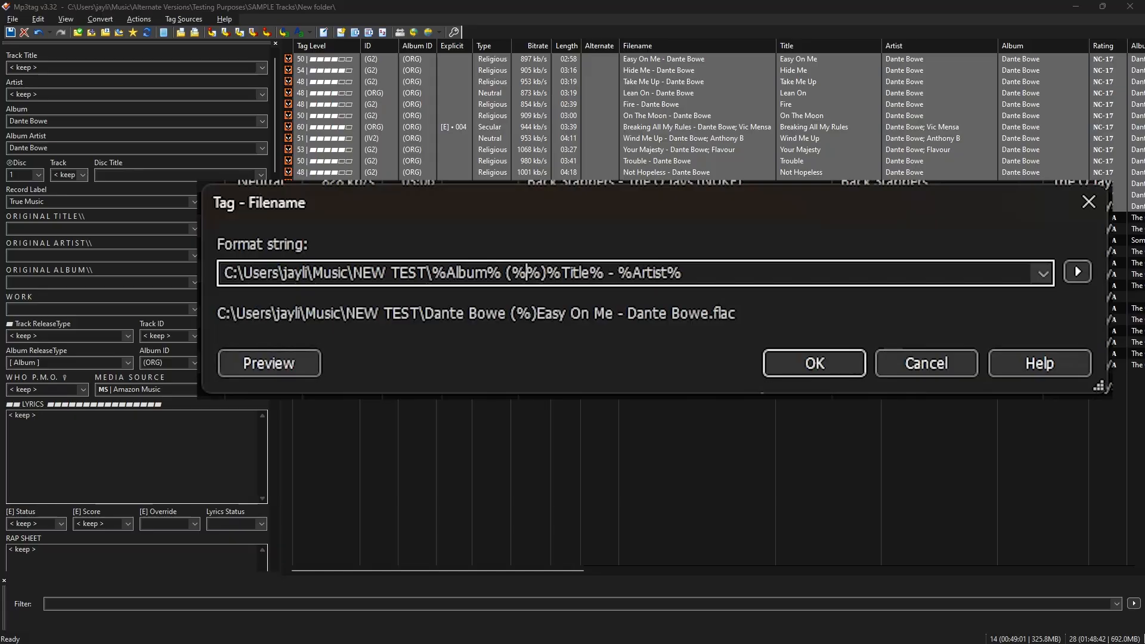
{"action": "type", "text": "YEAR"}
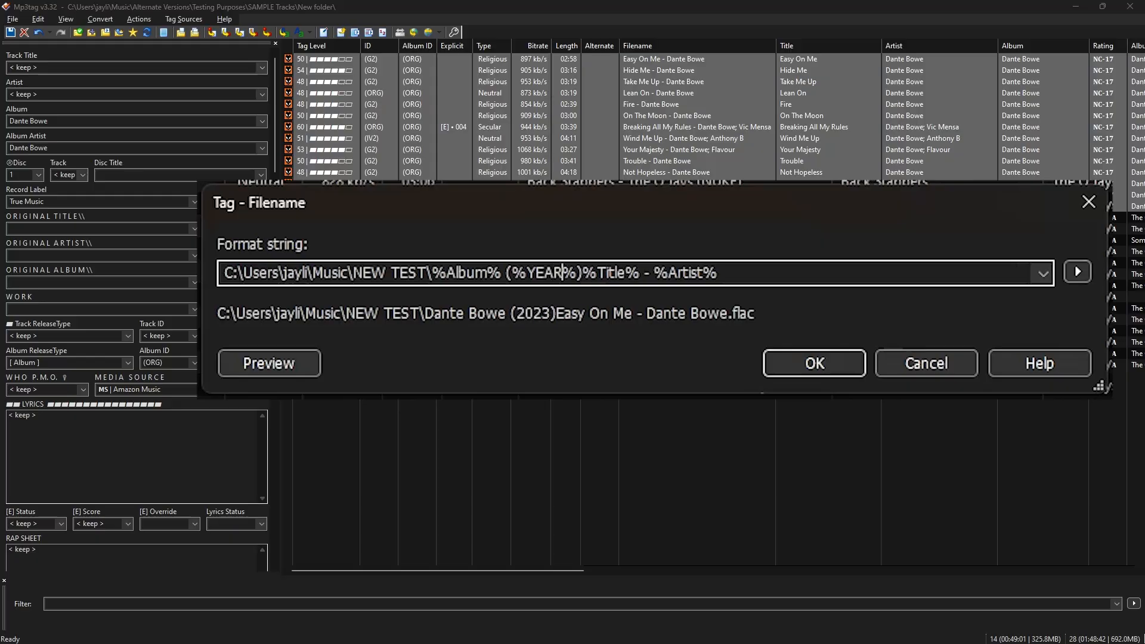
{"action": "key", "text": "Right"}
{"action": "key", "text": "Right"}
{"action": "type", "text": "\\"}
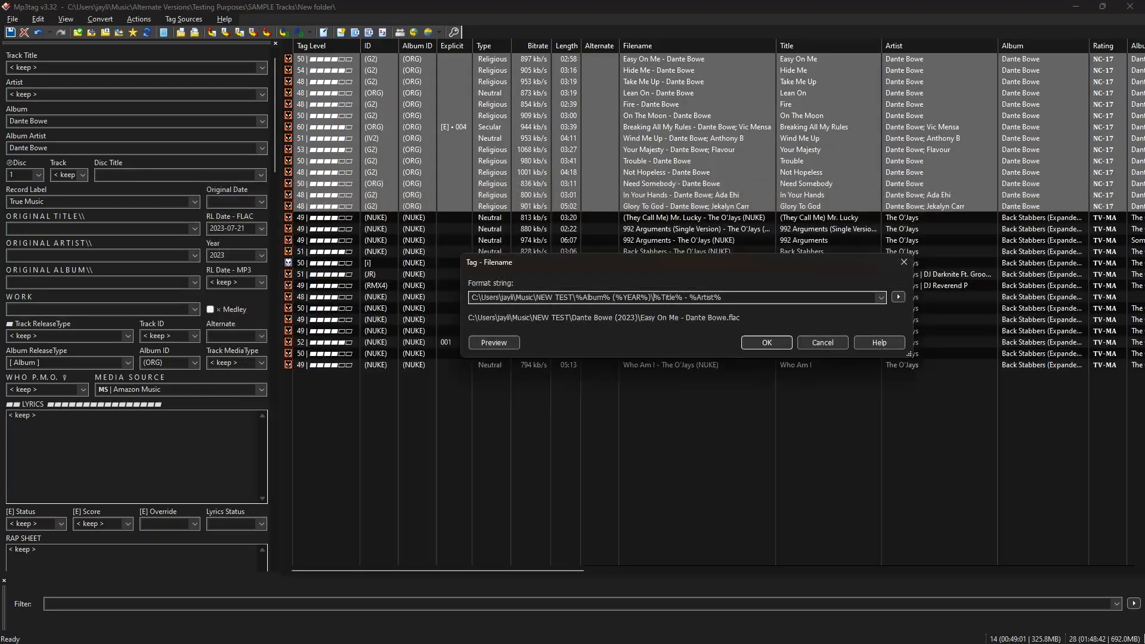
{"action": "left_click", "coordinate": [767, 343]}
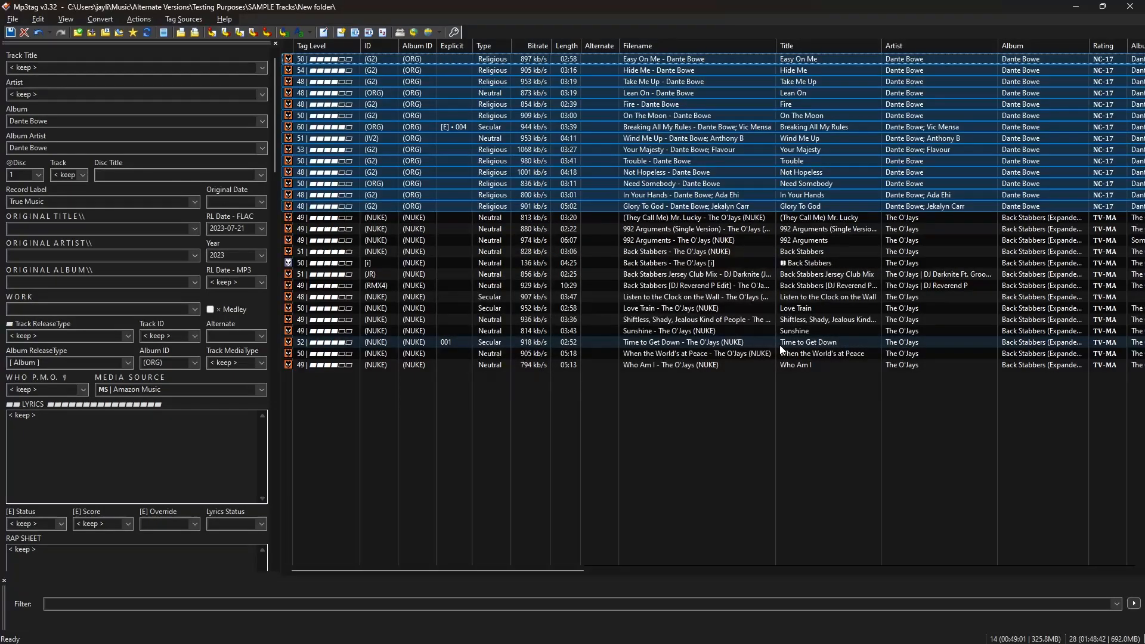
Step: Switch to File Explorer and inspect the tracks in the Dante Bowe (2023) folder inside NEW TEST, then return to Mp3tag
{"action": "key", "text": "super"}
{"action": "left_click", "coordinate": [573, 629]}
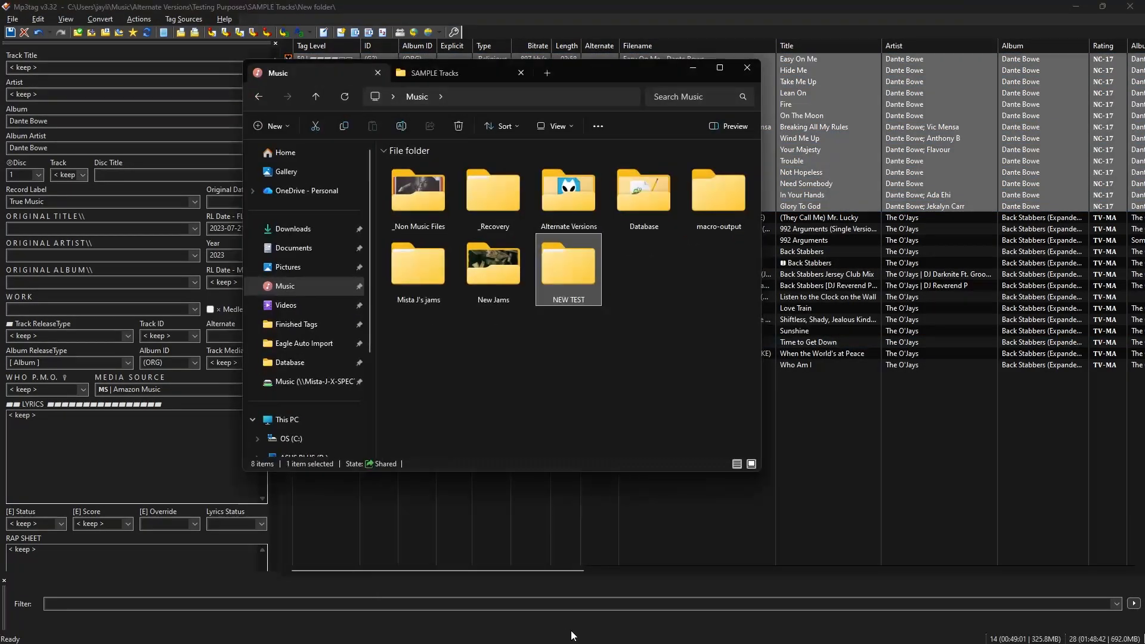
{"action": "double_click", "coordinate": [570, 281]}
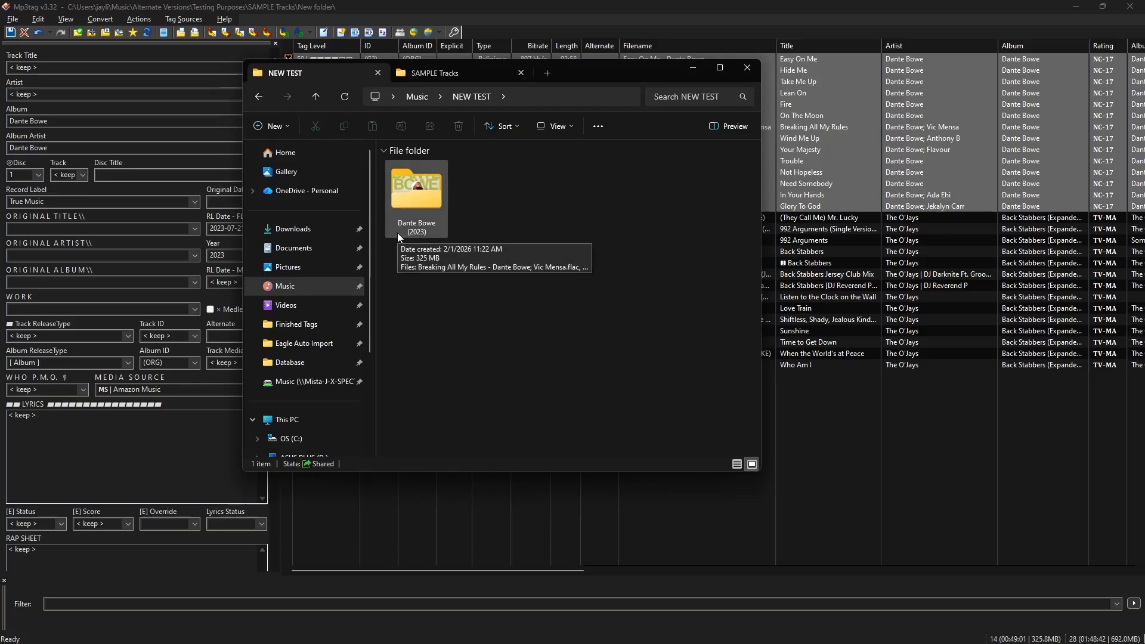
{"action": "double_click", "coordinate": [426, 200]}
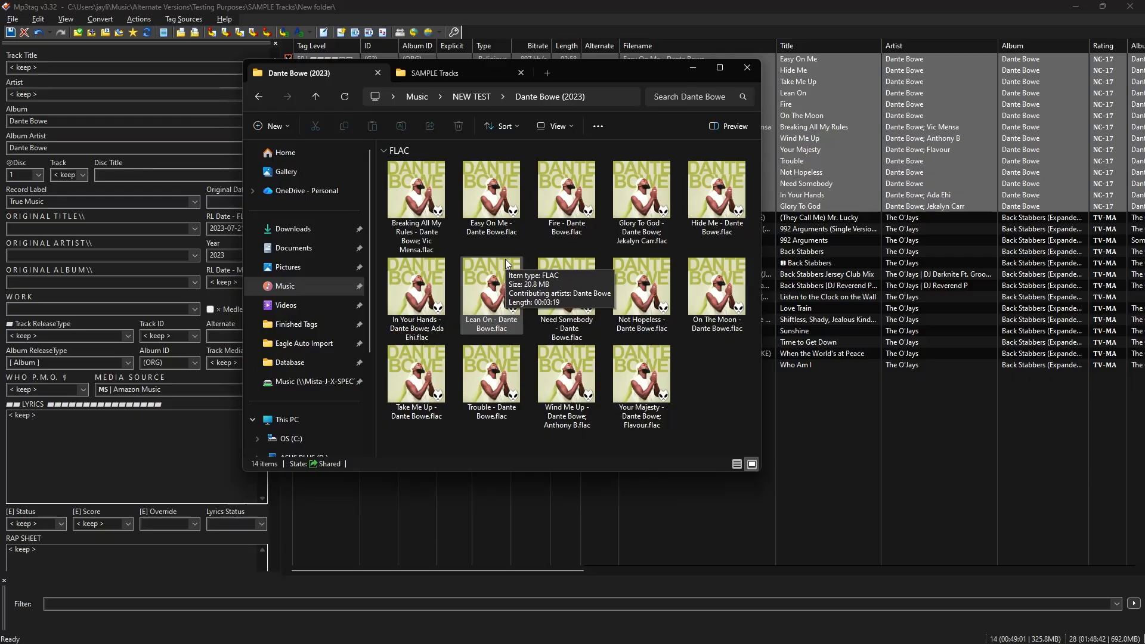
{"action": "left_click", "coordinate": [692, 68]}
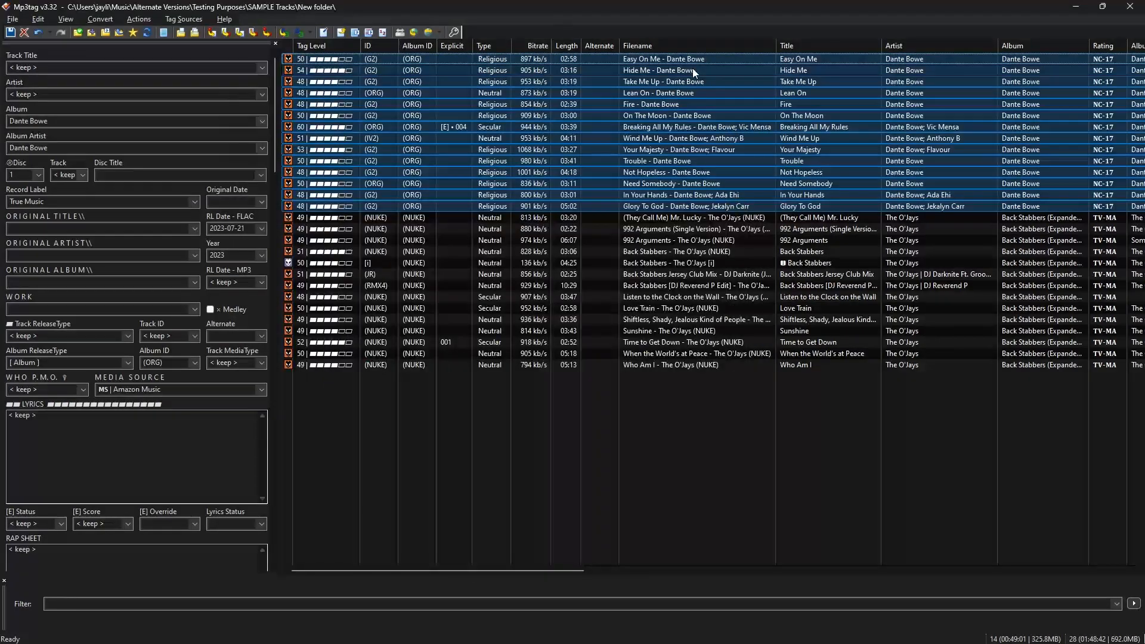